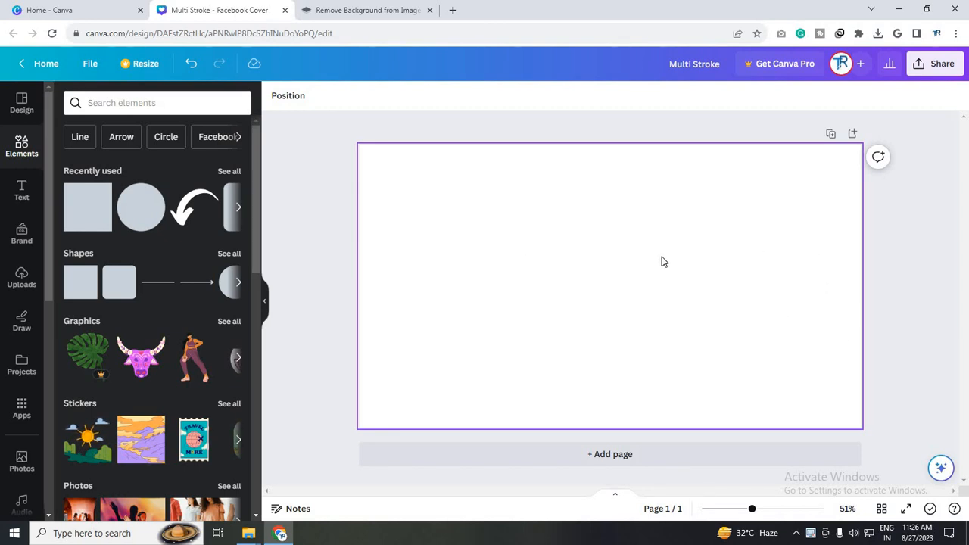
# Add a text box to the blank page with the text "Stroke"
pyautogui.press('t')
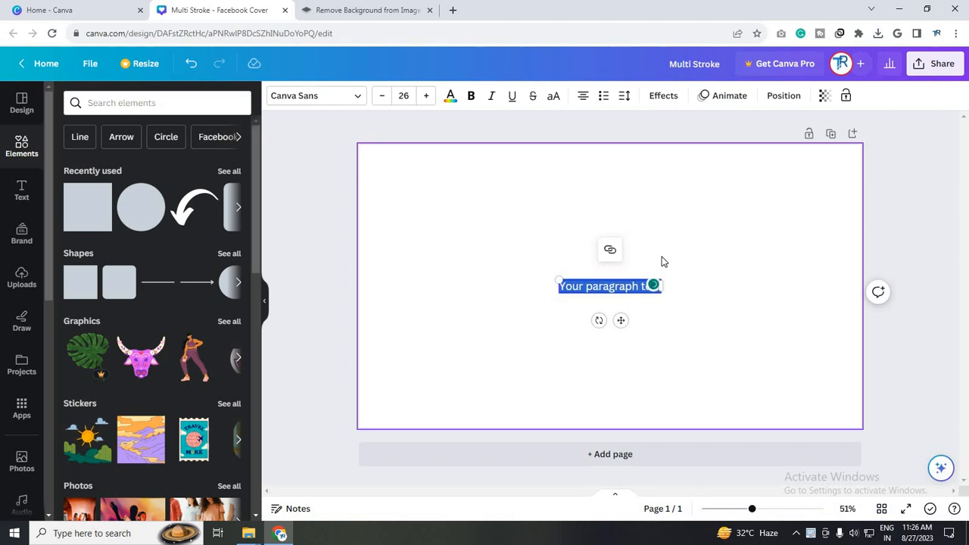
pyautogui.press('BackSpace')
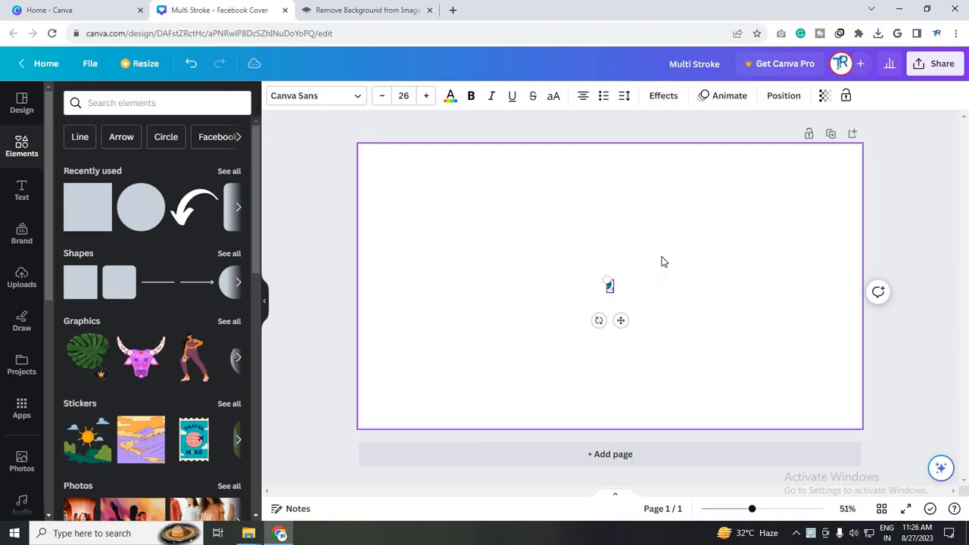
pyautogui.write('Stroke')
pyautogui.click(631, 290)
pyautogui.click(627, 291)
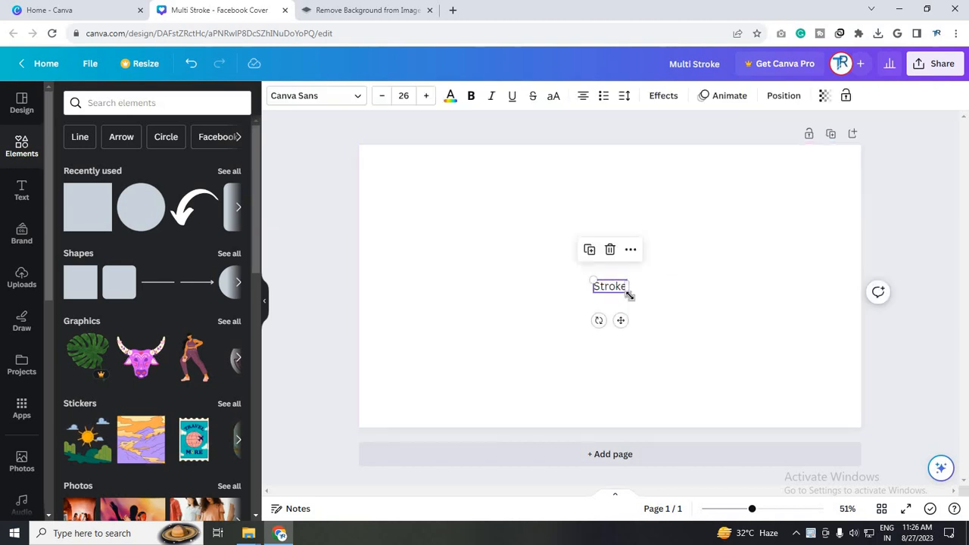
# Enlarge the "Stroke" text to a size of about 209 and centre it on the page
pyautogui.moveTo(629, 295)
pyautogui.mouseDown()
pyautogui.moveTo(837, 423)
pyautogui.moveTo(908, 311)
pyautogui.moveTo(888, 311)
pyautogui.mouseUp()
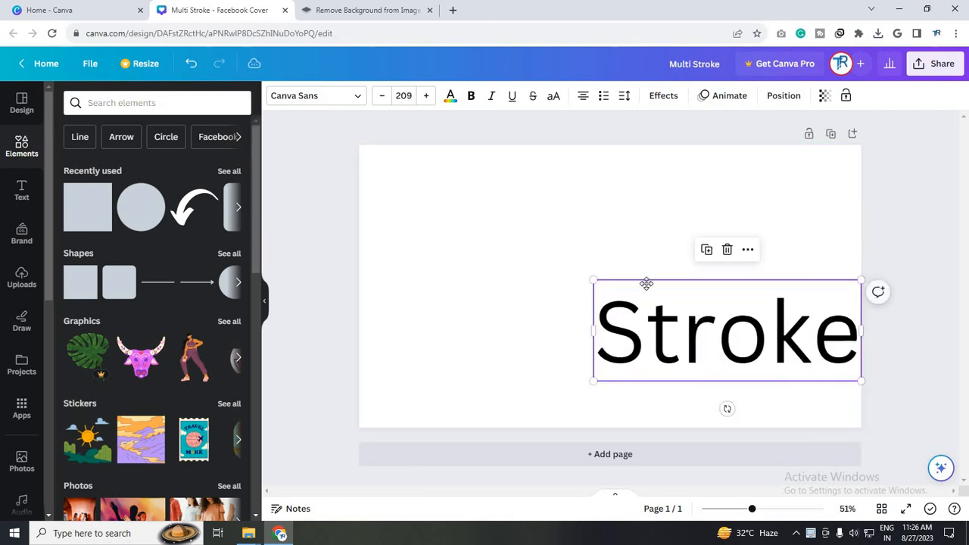
pyautogui.click(630, 263)
pyautogui.moveTo(729, 331)
pyautogui.mouseDown()
pyautogui.moveTo(625, 281)
pyautogui.moveTo(626, 289)
pyautogui.mouseUp()
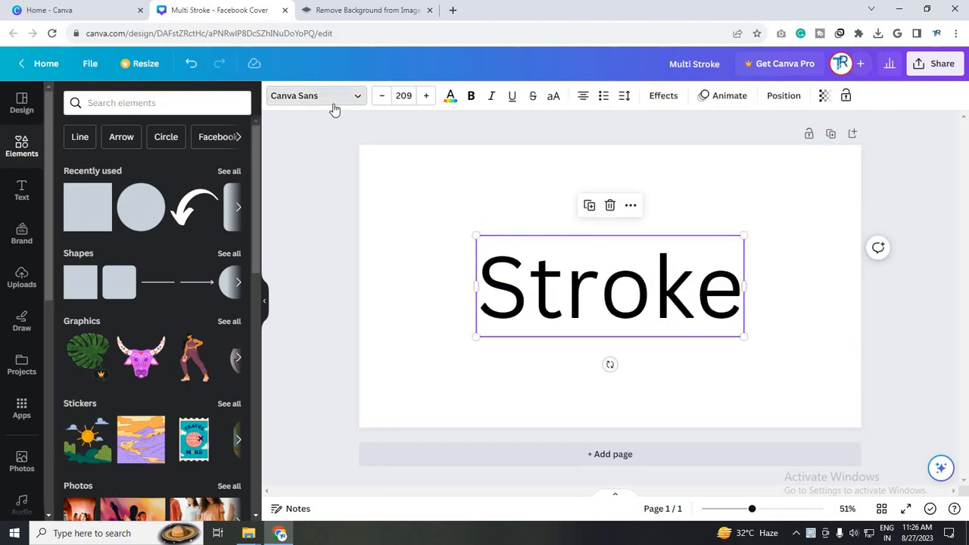
# Set the font of the "Stroke" text to Berkshire Swash
pyautogui.click(333, 100)
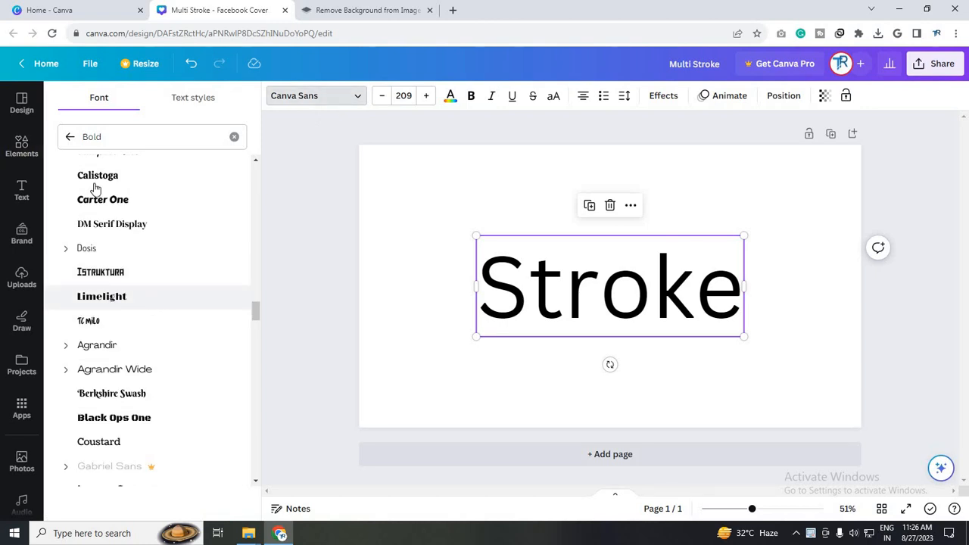
pyautogui.scroll(-2, 137, 296)
pyautogui.scroll(3, 139, 286)
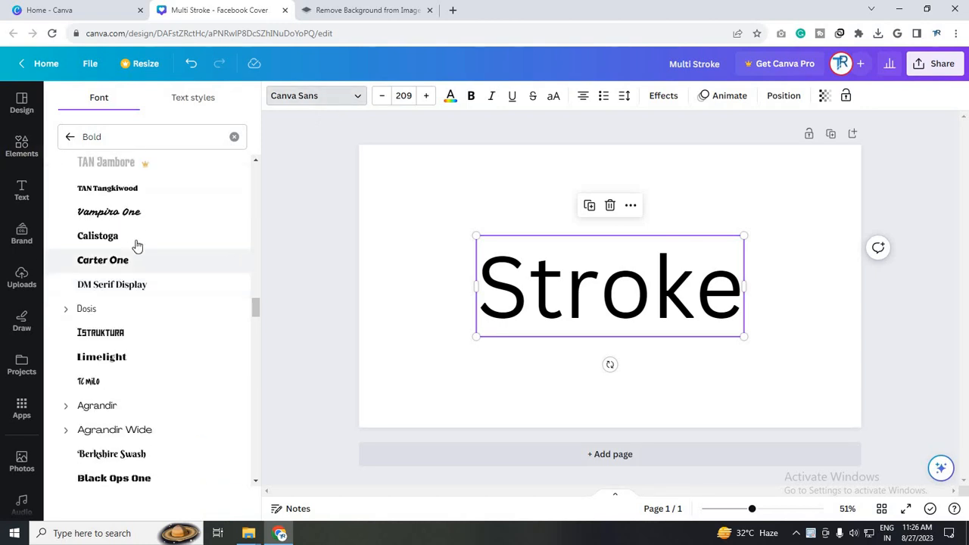
pyautogui.click(137, 240)
pyautogui.scroll(-2, 142, 299)
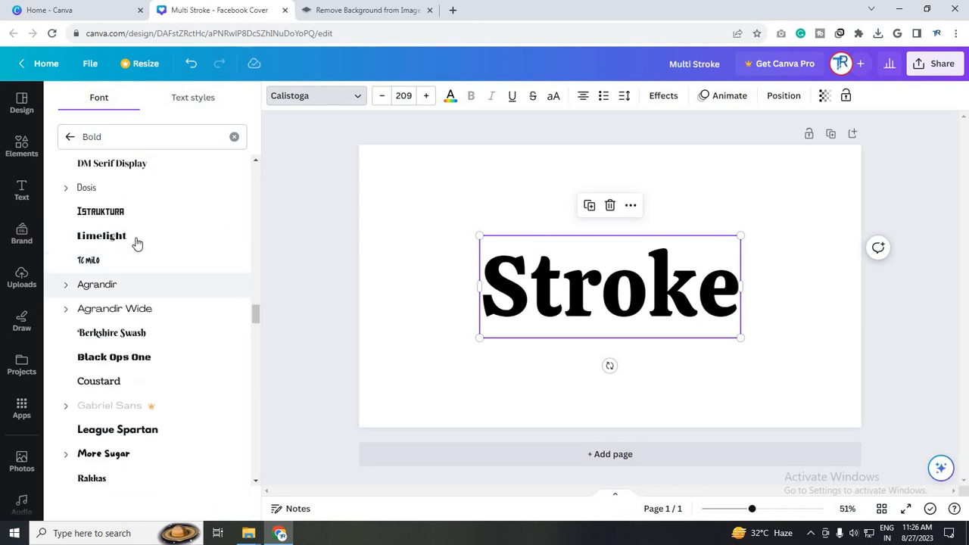
pyautogui.click(132, 334)
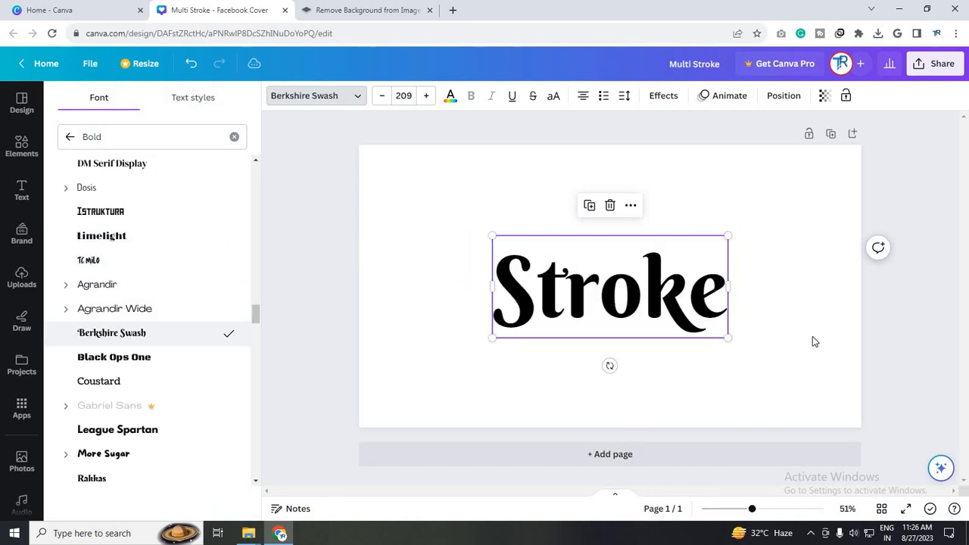
pyautogui.click(637, 379)
# Enlarge the "Stroke" text slightly to a size of about 218 and recentre it on the page
pyautogui.moveTo(580, 288); pyautogui.dragTo(554, 272)
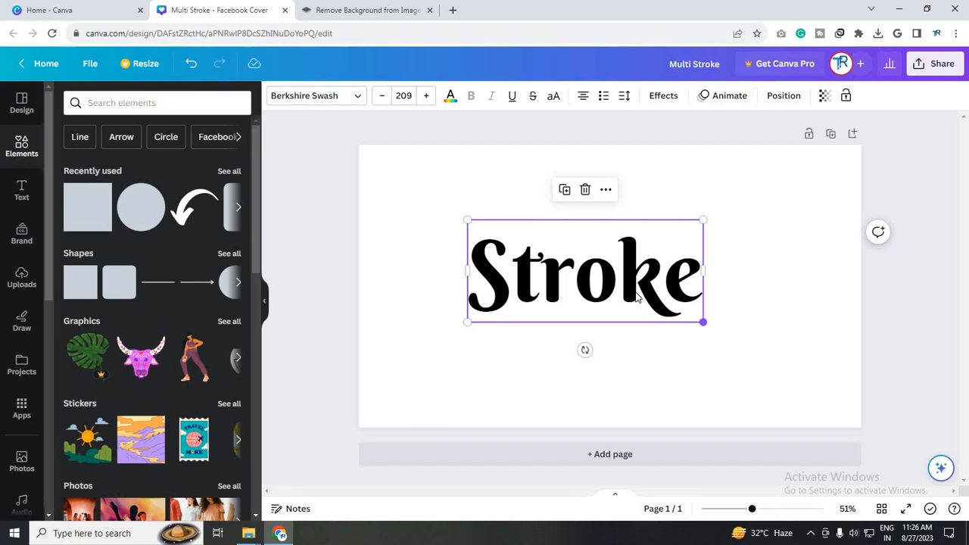
pyautogui.moveTo(704, 322); pyautogui.dragTo(712, 326)
pyautogui.moveTo(650, 300); pyautogui.dragTo(669, 313)
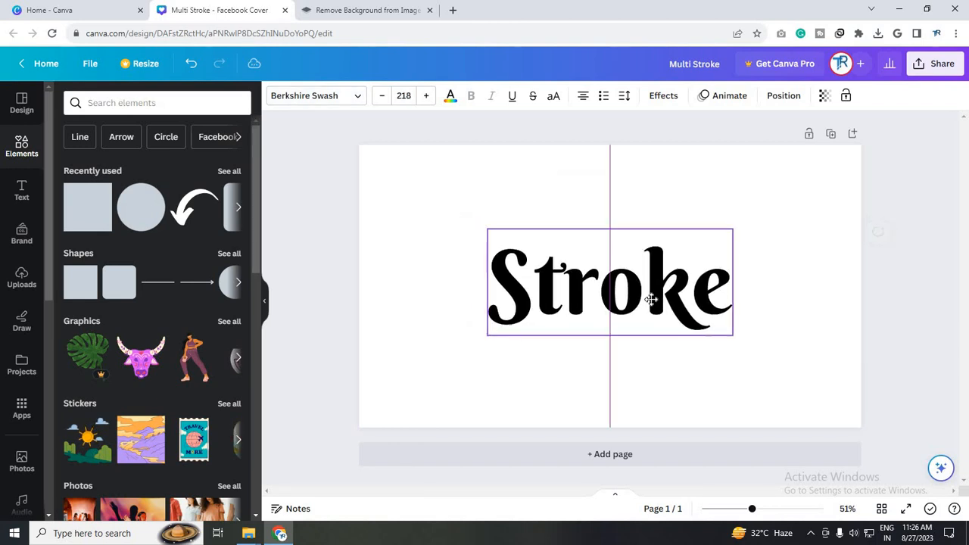
pyautogui.click(768, 296)
# Apply the Outline effect to the "Stroke" text with the outline colour Bright red #ff3131
pyautogui.click(651, 304)
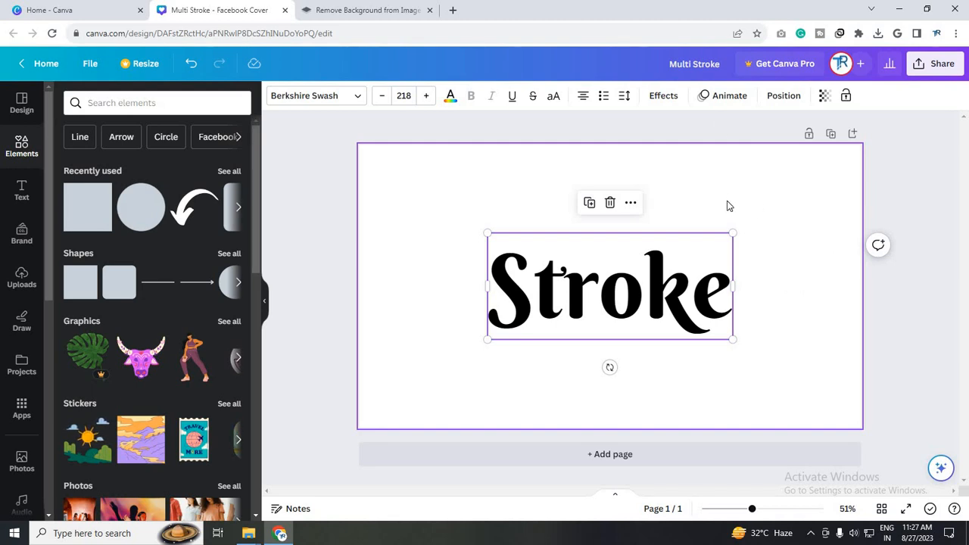
pyautogui.click(676, 99)
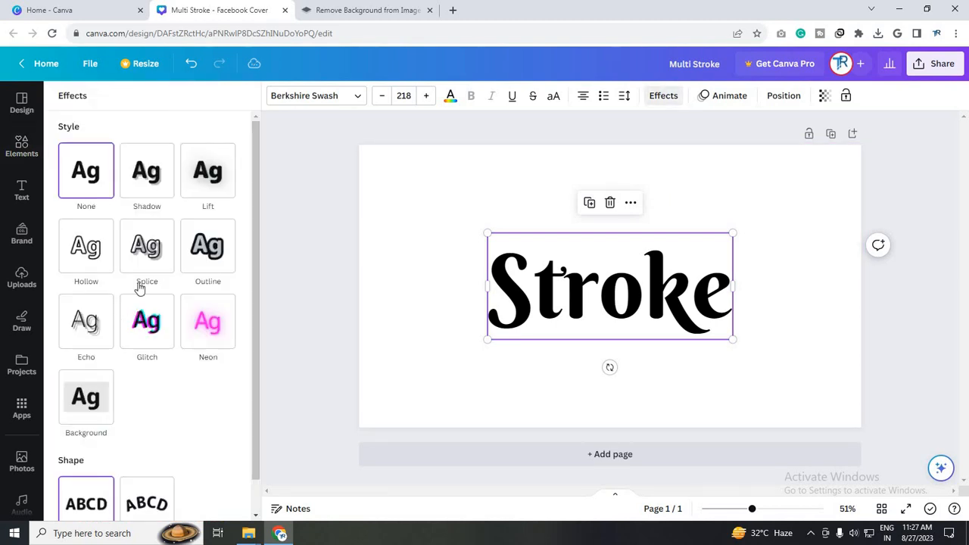
pyautogui.click(196, 254)
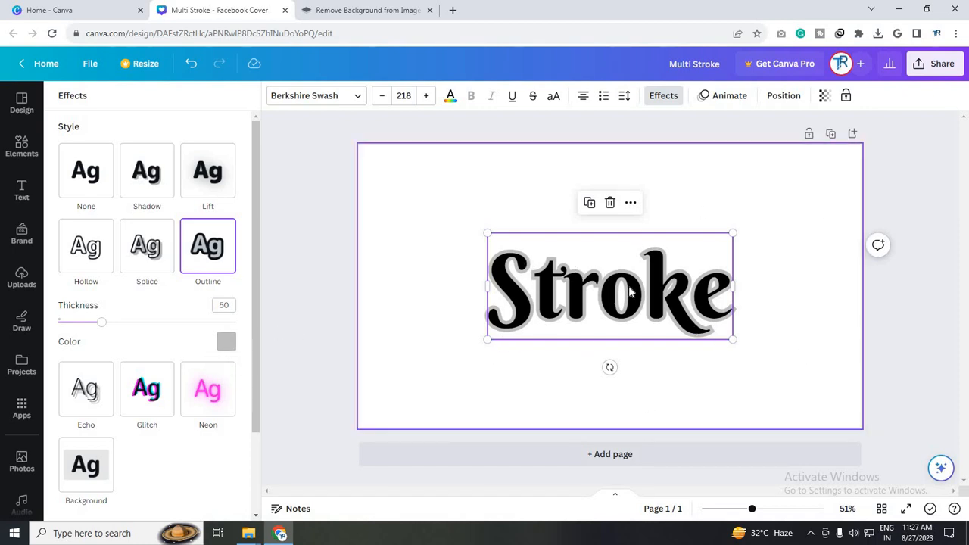
pyautogui.click(225, 343)
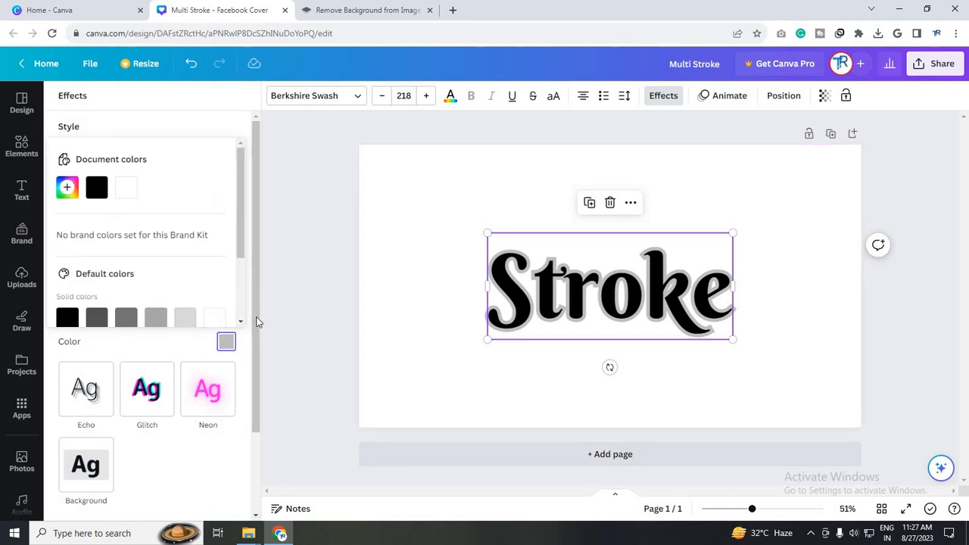
pyautogui.scroll(-2, 94, 238)
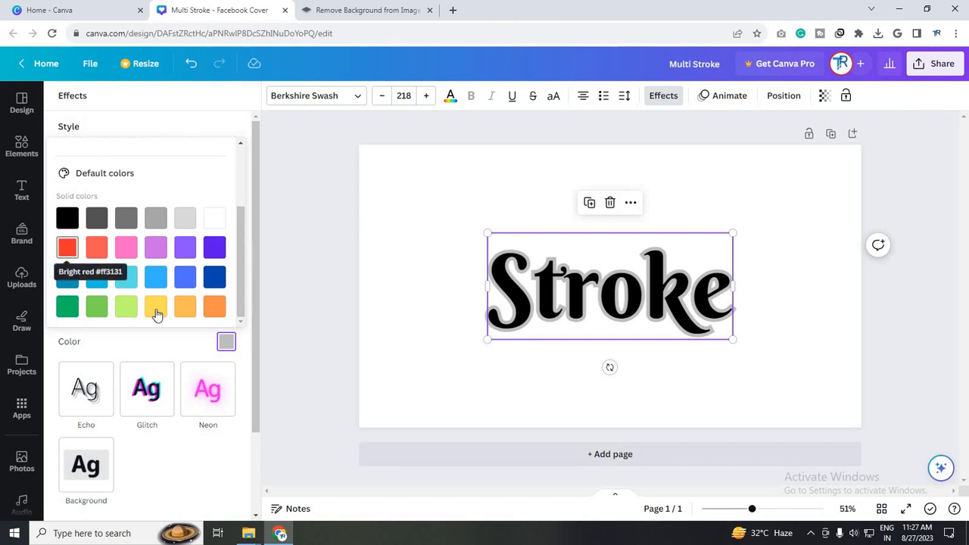
pyautogui.click(67, 247)
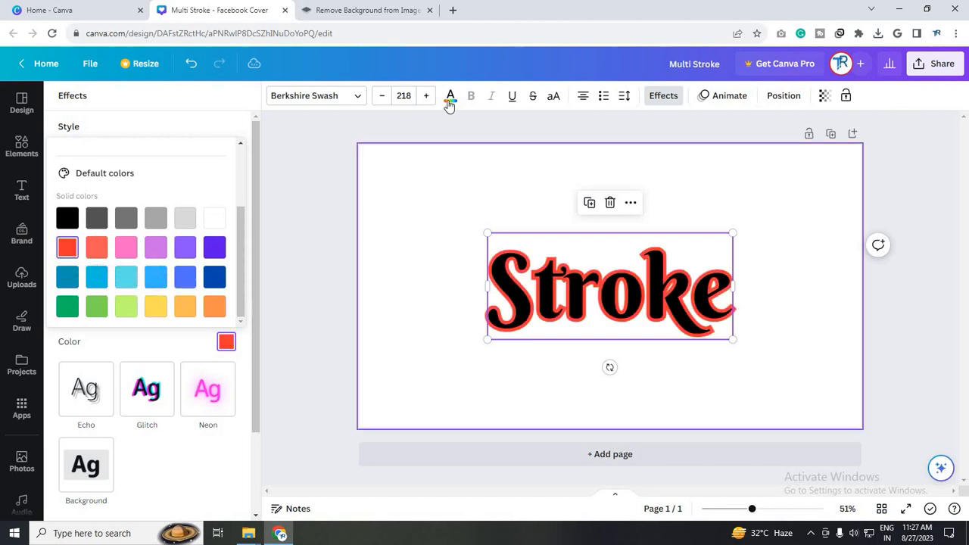
# Change the "Stroke" text colour to light orange and set its outline thickness to 187
pyautogui.click(450, 97)
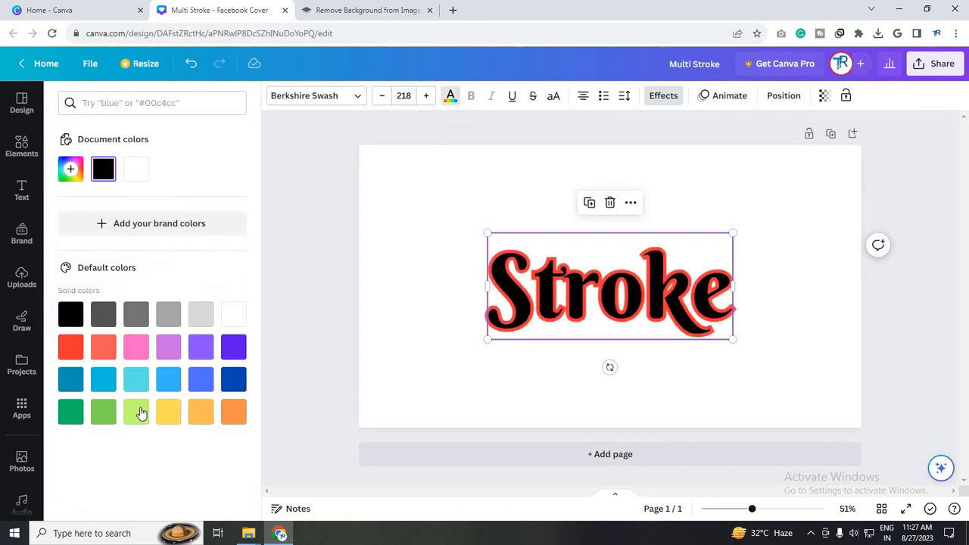
pyautogui.click(209, 417)
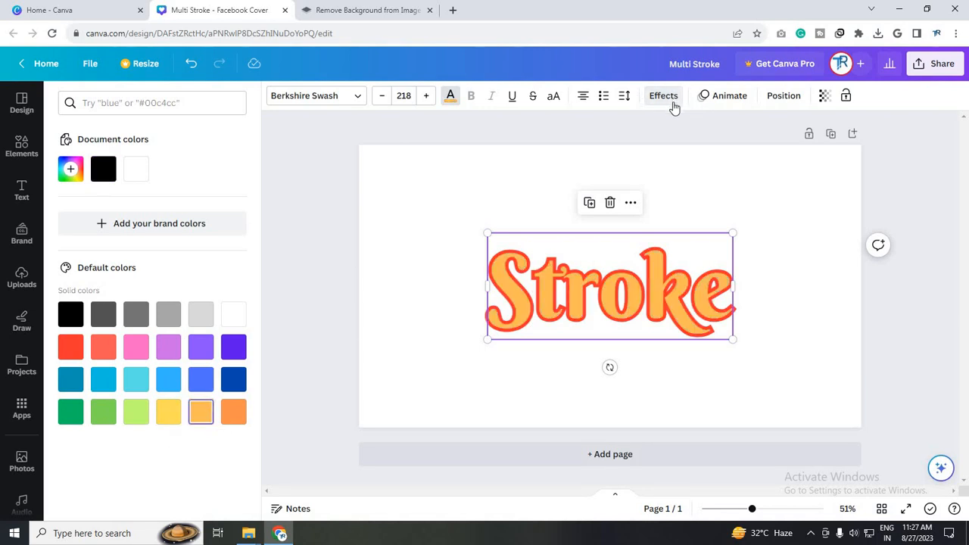
pyautogui.moveTo(105, 323); pyautogui.dragTo(224, 330)
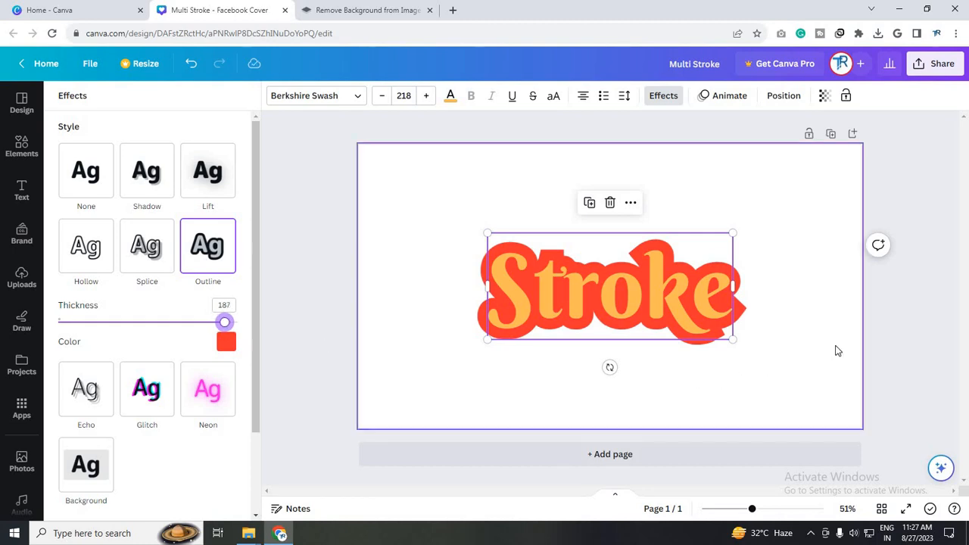
pyautogui.click(838, 351)
pyautogui.click(583, 333)
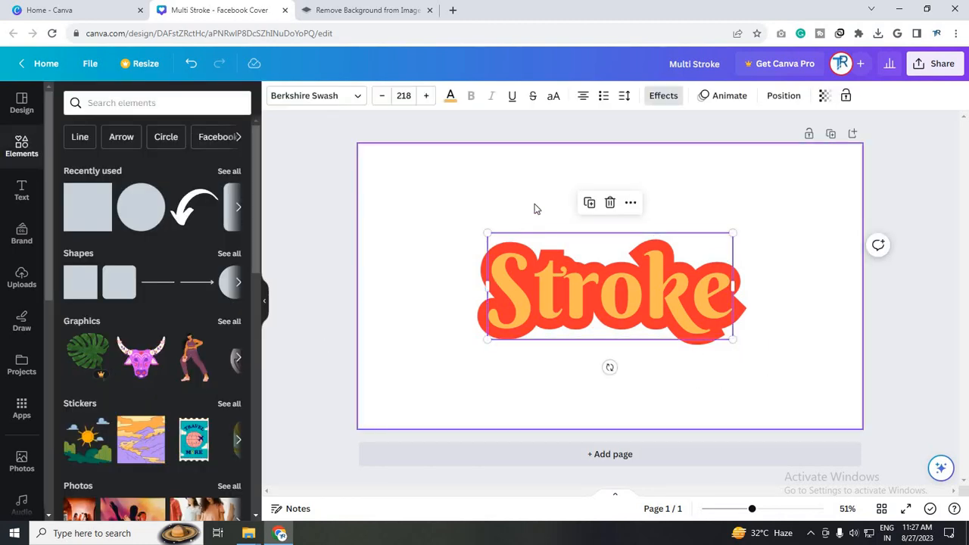
pyautogui.click(515, 389)
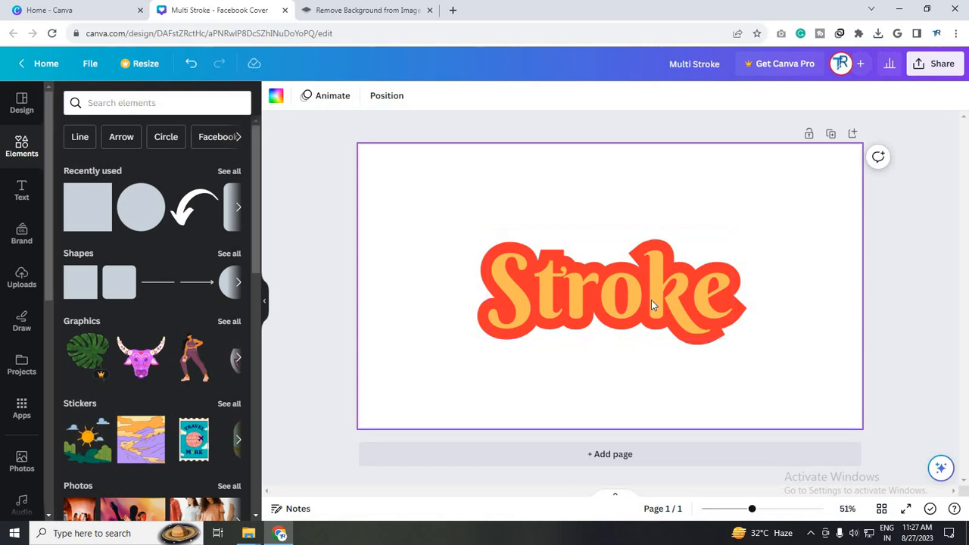
# Enlarge the outlined "Stroke" text to a size of about 341 and centre it on the page
pyautogui.click(729, 335)
pyautogui.moveTo(732, 339); pyautogui.dragTo(862, 419)
pyautogui.moveTo(683, 335); pyautogui.dragTo(563, 284)
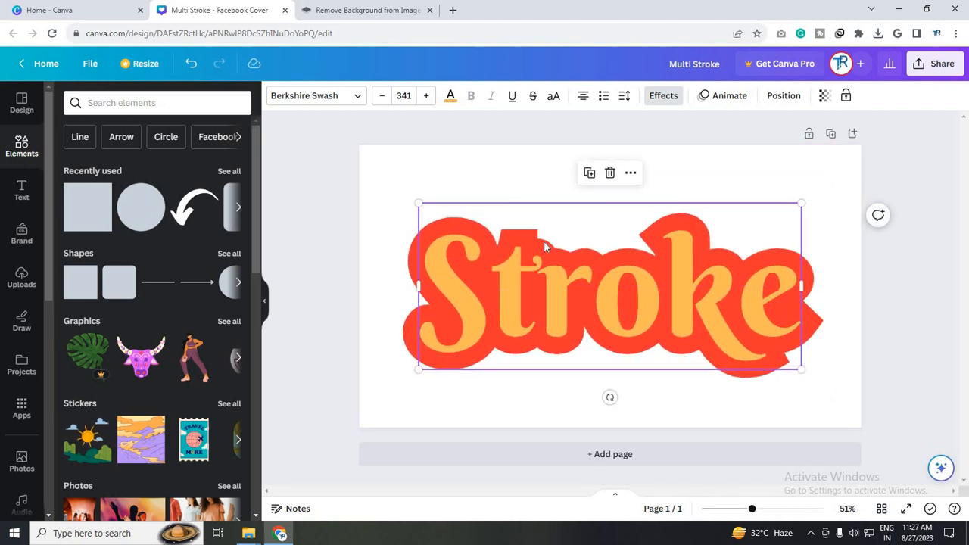
pyautogui.click(828, 381)
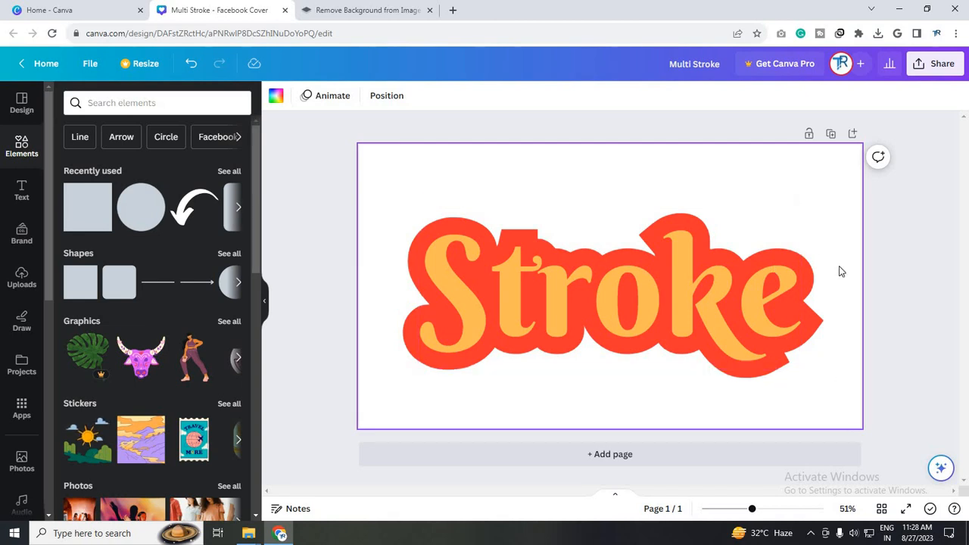
# Download the Multi Stroke design as a PNG image
pyautogui.click(929, 74)
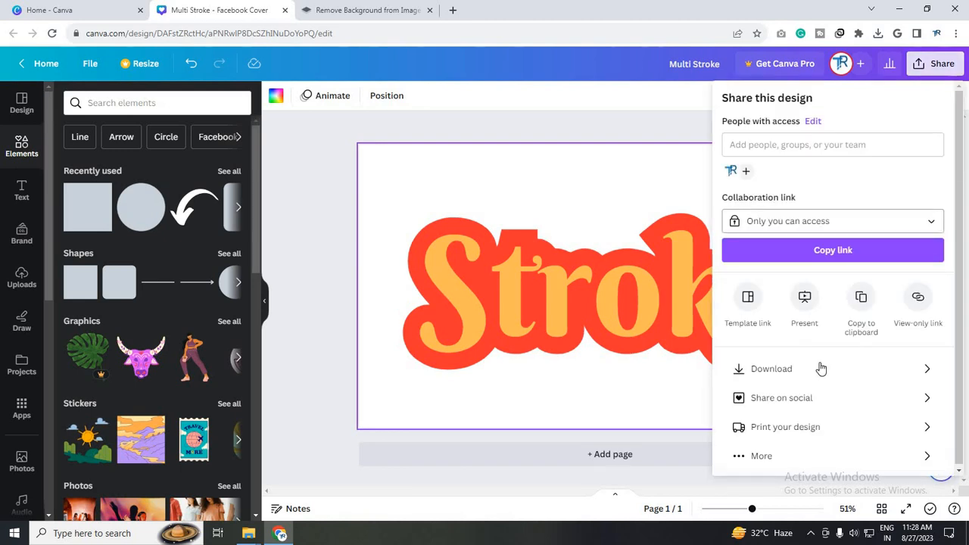
pyautogui.click(856, 369)
pyautogui.click(855, 292)
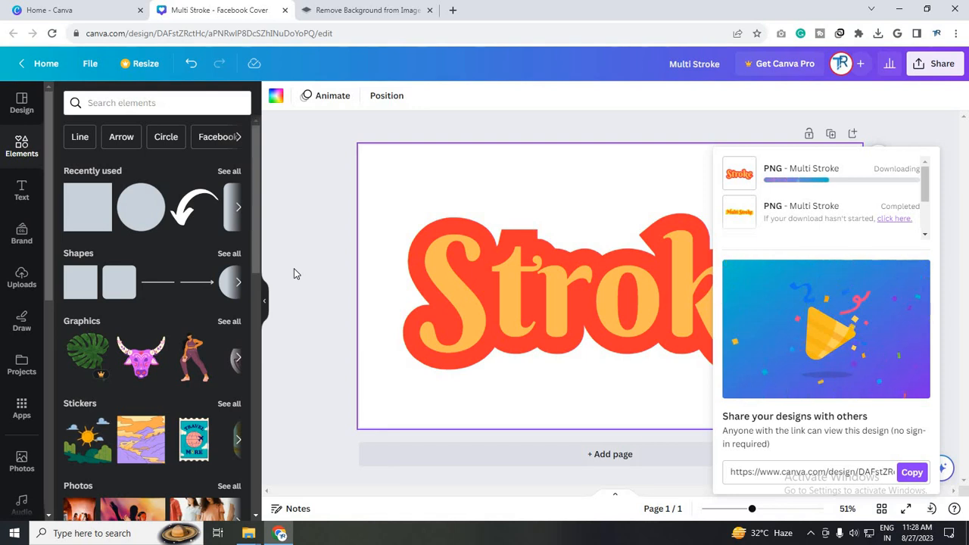
# Switch to remove.bg and upload Multi Stroke (3).png from the Downloads folder for background removal
pyautogui.click(368, 10)
pyautogui.click(206, 6)
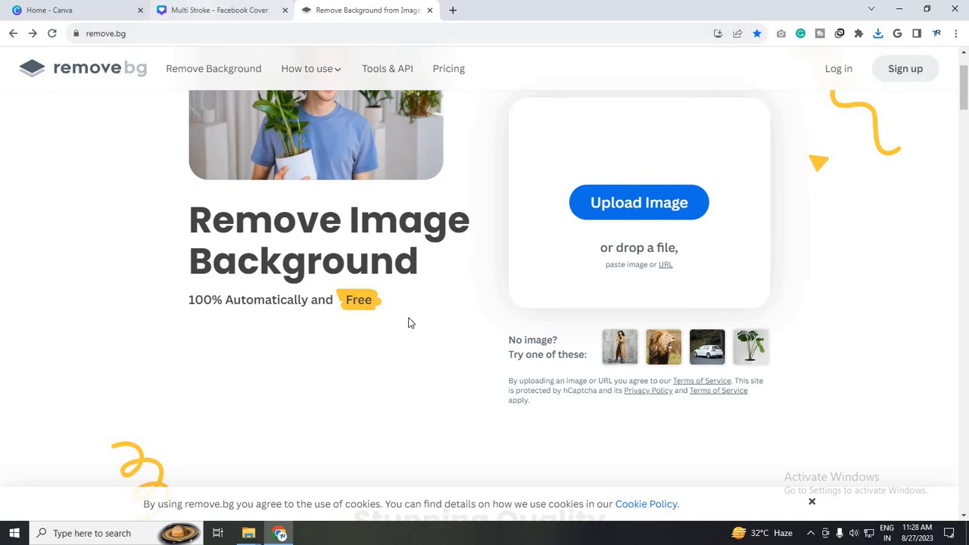
pyautogui.click(248, 533)
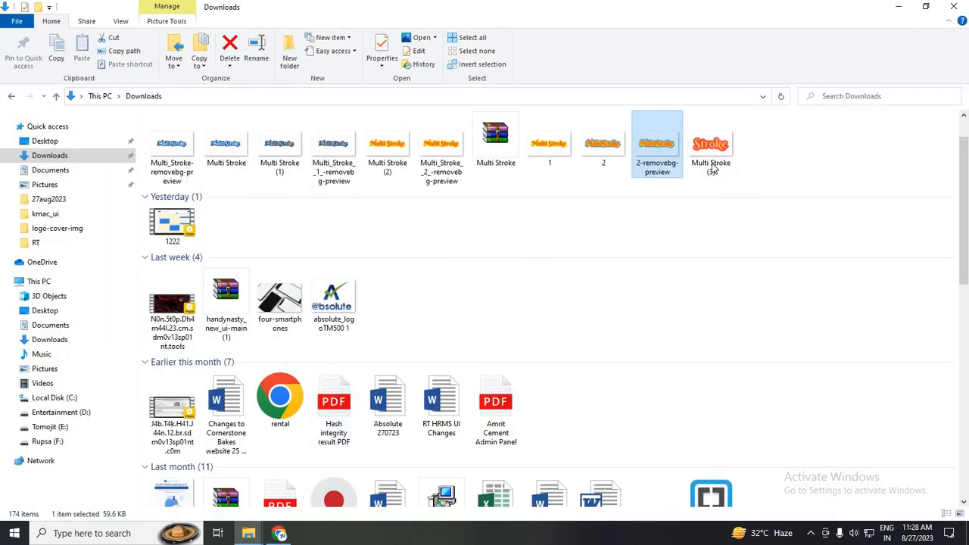
pyautogui.moveTo(710, 147)
pyautogui.mouseDown()
pyautogui.moveTo(693, 212)
pyautogui.moveTo(231, 522)
pyautogui.moveTo(279, 530)
pyautogui.moveTo(345, 463)
pyautogui.mouseUp()
pyautogui.moveTo(388, 6)
pyautogui.mouseDown()
pyautogui.moveTo(413, 15)
pyautogui.moveTo(363, 216)
pyautogui.moveTo(454, 261)
pyautogui.mouseUp()
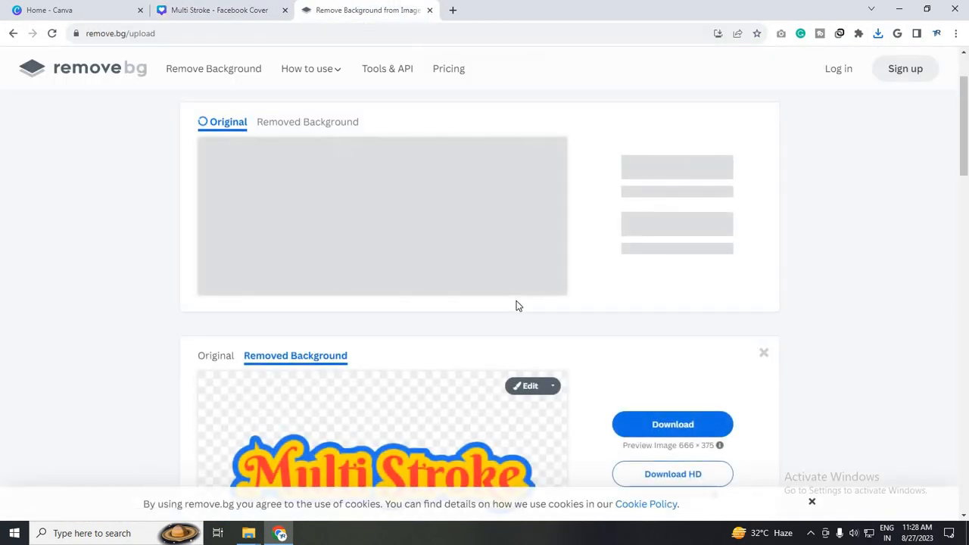
# Dismiss the finished download notice in Canva, and download the background-removed "Stroke" preview image from remove.bg
pyautogui.click(185, 10)
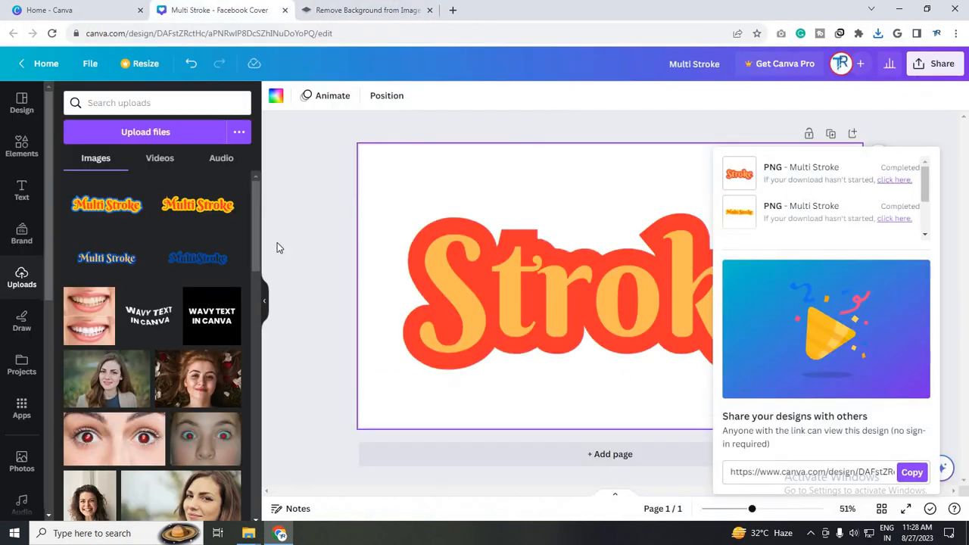
pyautogui.click(277, 248)
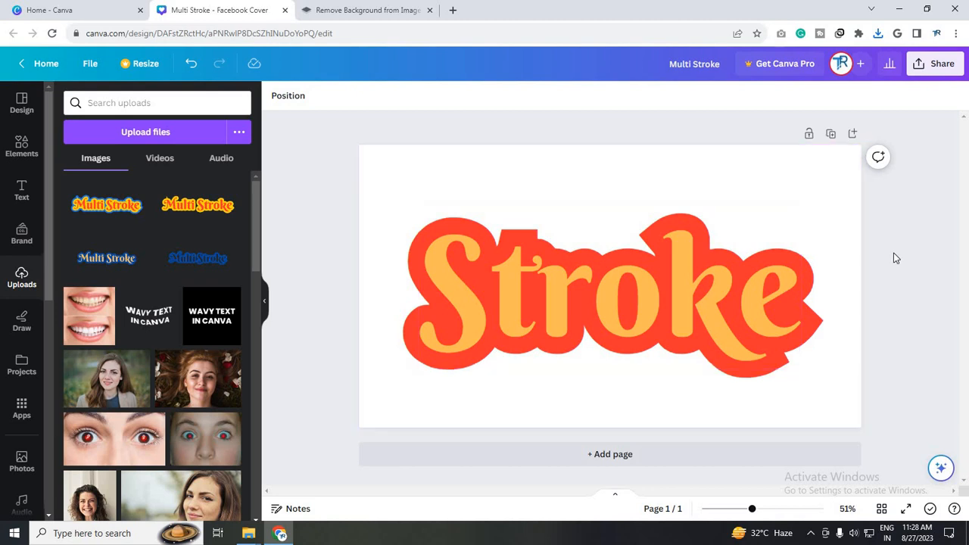
pyautogui.click(382, 5)
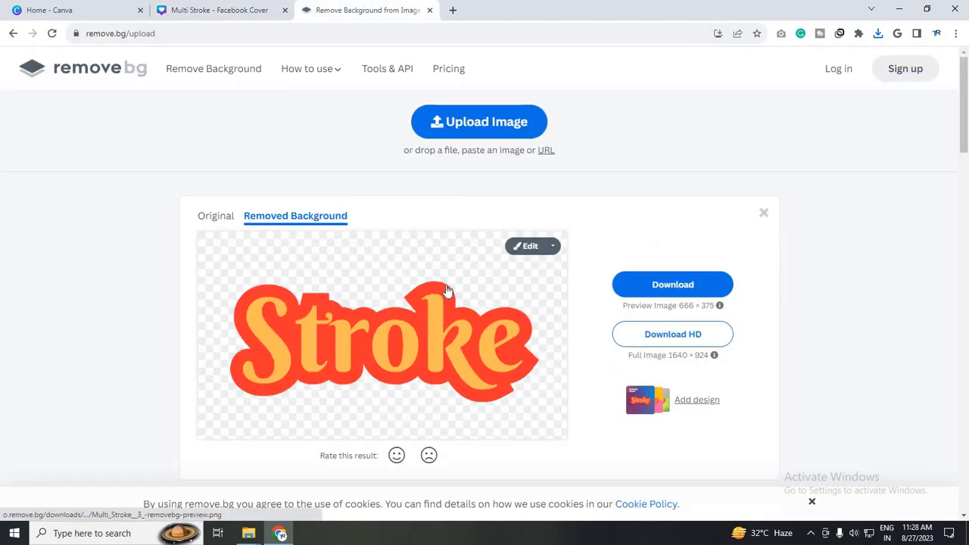
pyautogui.click(713, 287)
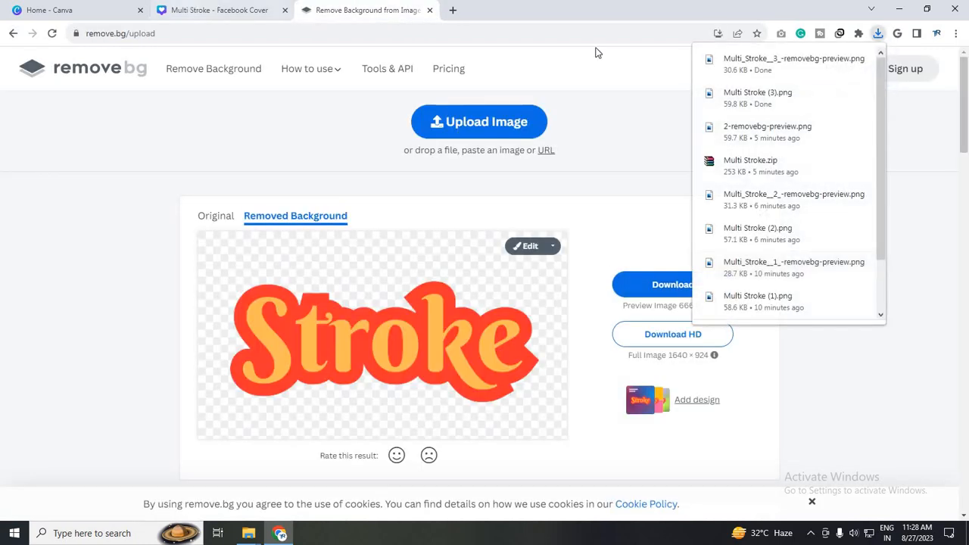
# Upload Multi_Stroke__3_-removebg-preview.png to Canva and add a second page for the cut-out image
pyautogui.moveTo(757, 71)
pyautogui.mouseDown()
pyautogui.moveTo(242, 9)
pyautogui.moveTo(191, 239)
pyautogui.moveTo(281, 234)
pyautogui.moveTo(120, 287)
pyautogui.moveTo(686, 472)
pyautogui.moveTo(686, 459)
pyautogui.mouseUp()
pyautogui.click(684, 447)
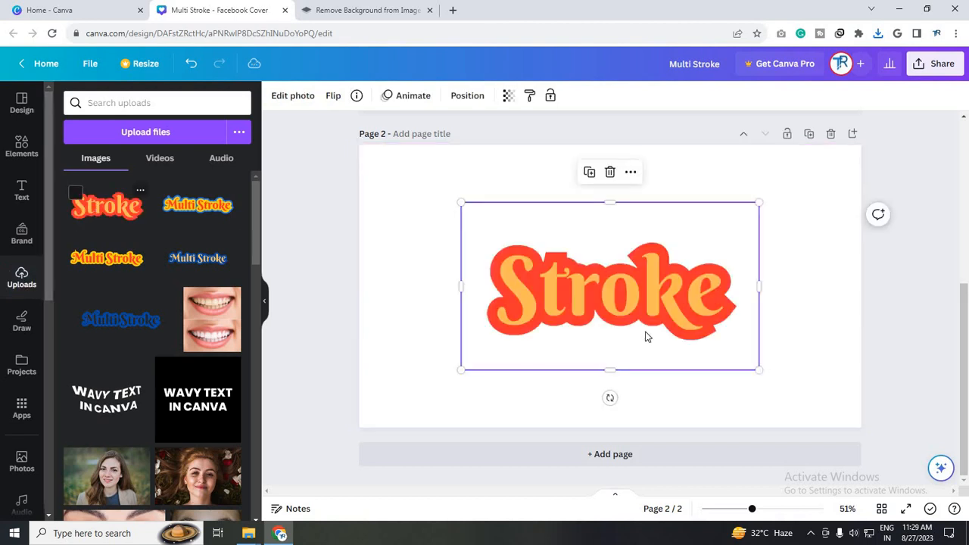
# Enlarge the cut-out "Stroke" image on page 2 and centre it on the page
pyautogui.moveTo(647, 330); pyautogui.dragTo(649, 327)
pyautogui.moveTo(761, 374); pyautogui.dragTo(809, 406)
pyautogui.moveTo(670, 310)
pyautogui.mouseDown()
pyautogui.moveTo(626, 342)
pyautogui.moveTo(649, 340)
pyautogui.moveTo(648, 321)
pyautogui.mouseUp()
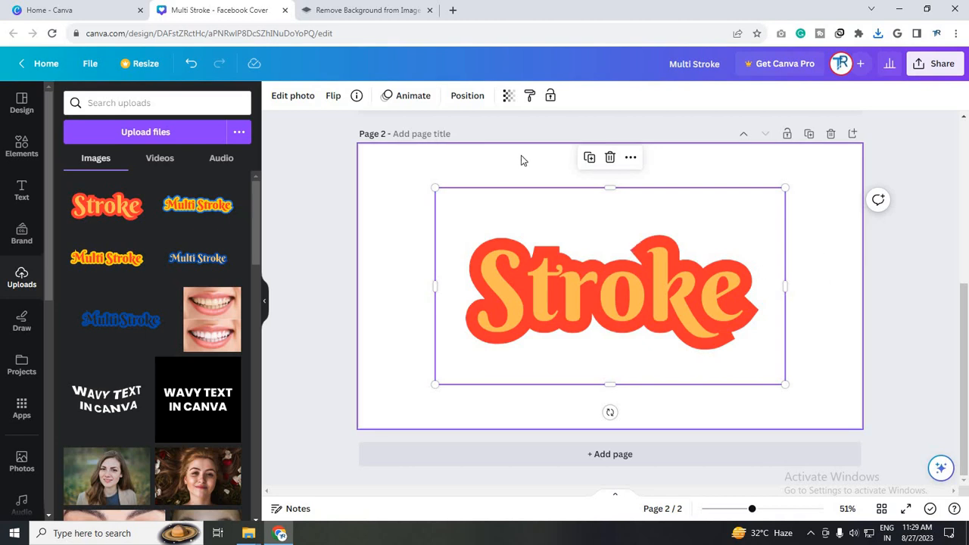
# Apply an Outline shadow effect to the cut-out "Stroke" image on page 2 and set its size to 49
pyautogui.click(809, 261)
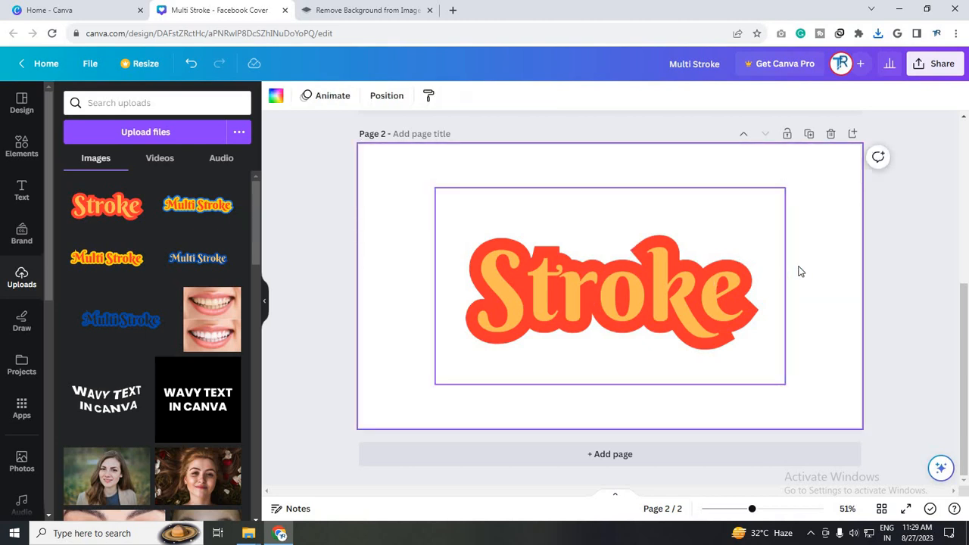
pyautogui.click(745, 271)
pyautogui.click(810, 267)
pyautogui.click(651, 299)
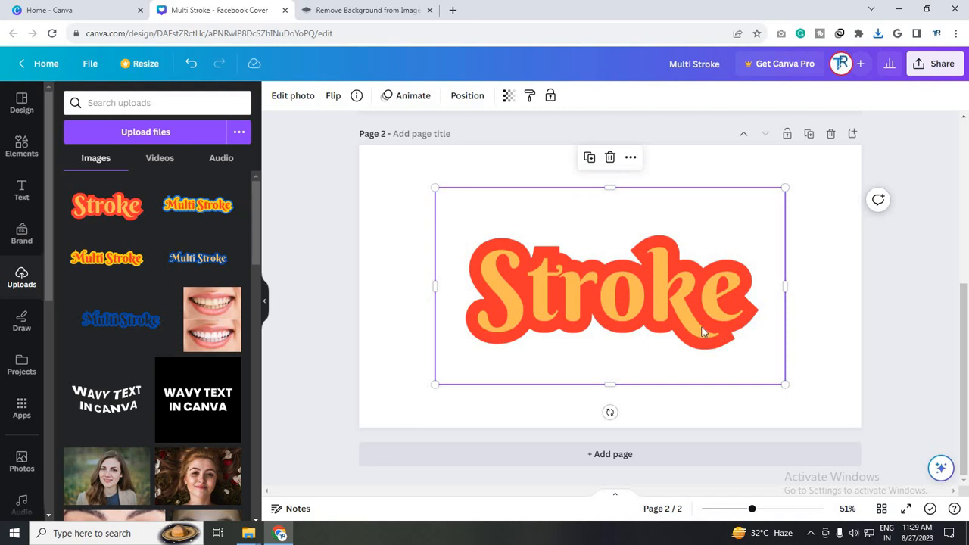
pyautogui.click(295, 97)
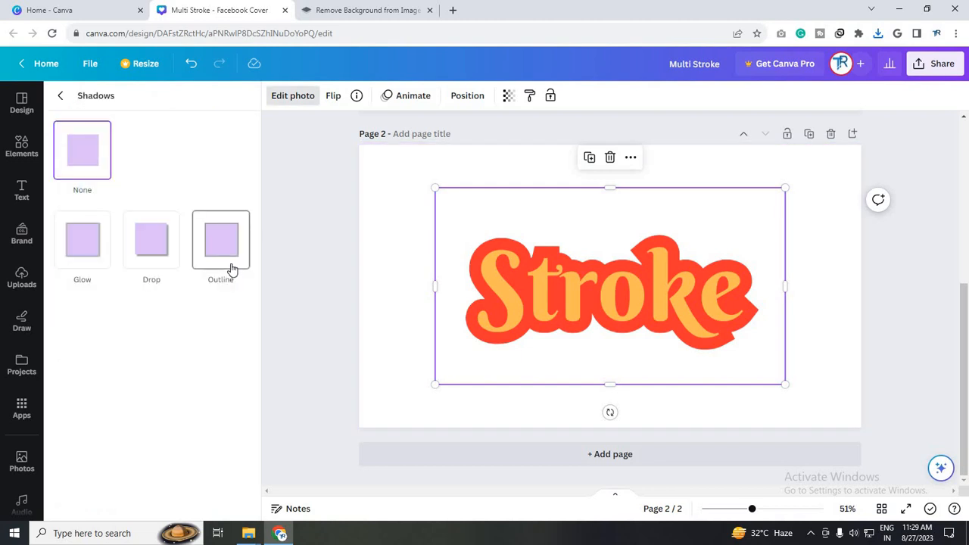
pyautogui.click(232, 270)
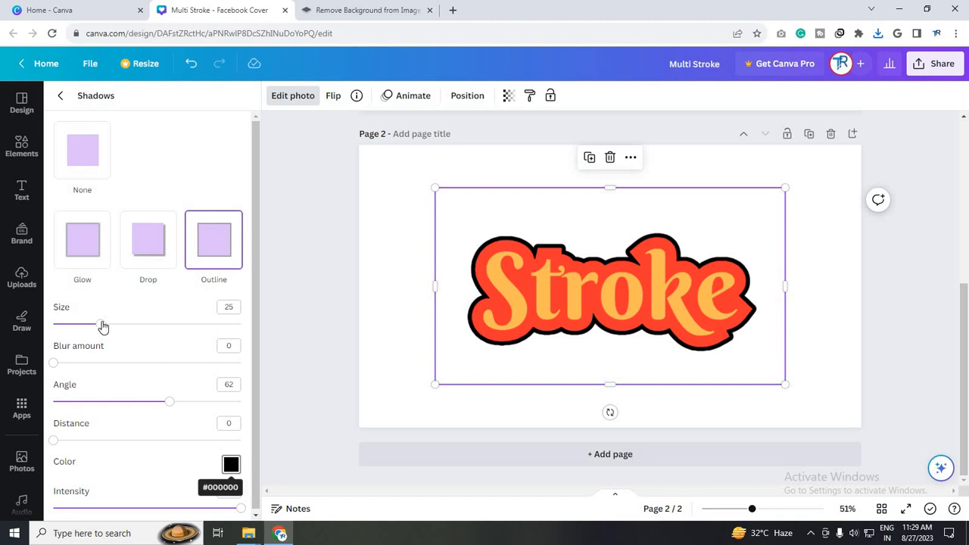
pyautogui.moveTo(113, 328); pyautogui.dragTo(135, 333)
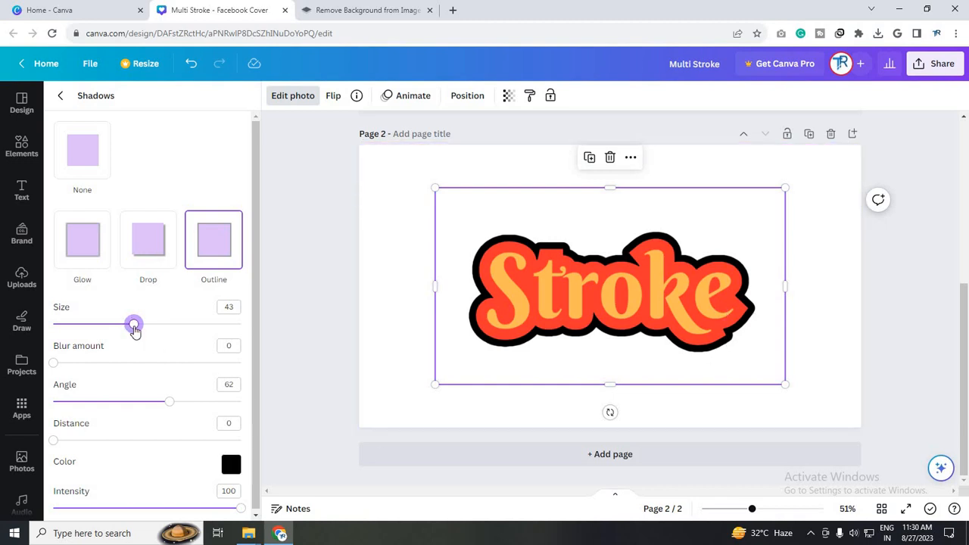
pyautogui.moveTo(134, 330); pyautogui.dragTo(144, 327)
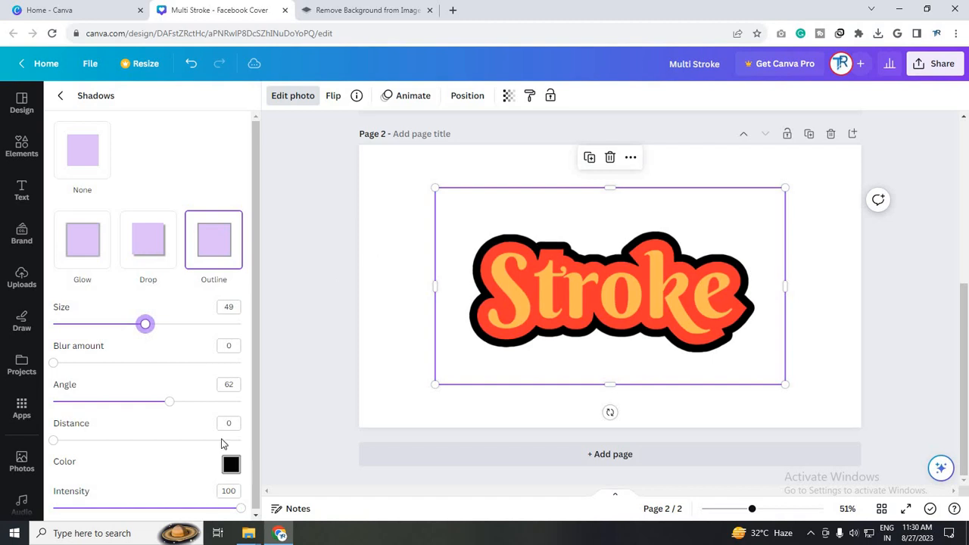
# Colour the page 2 image's outline bright teal, around #20DDAF
pyautogui.click(231, 464)
pyautogui.moveTo(264, 408); pyautogui.dragTo(318, 408)
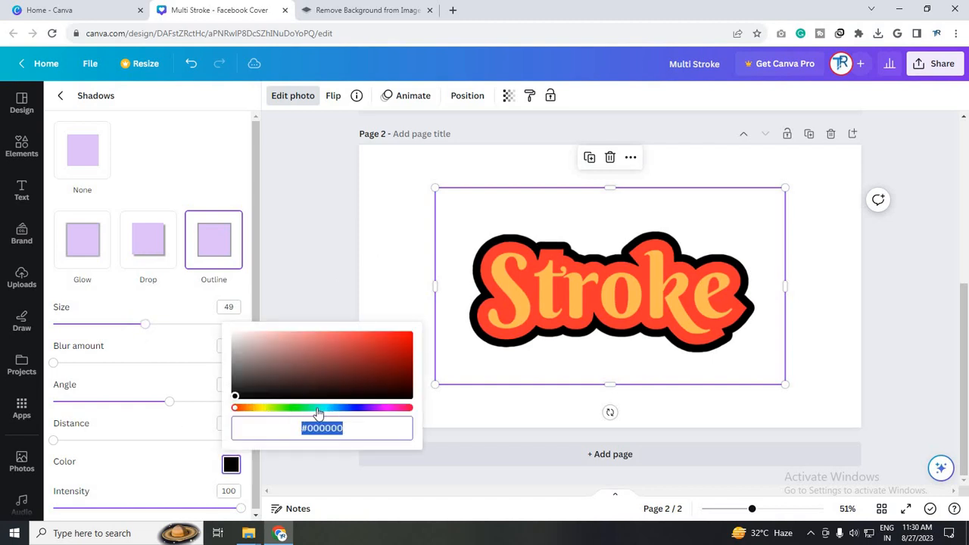
pyautogui.click(387, 342)
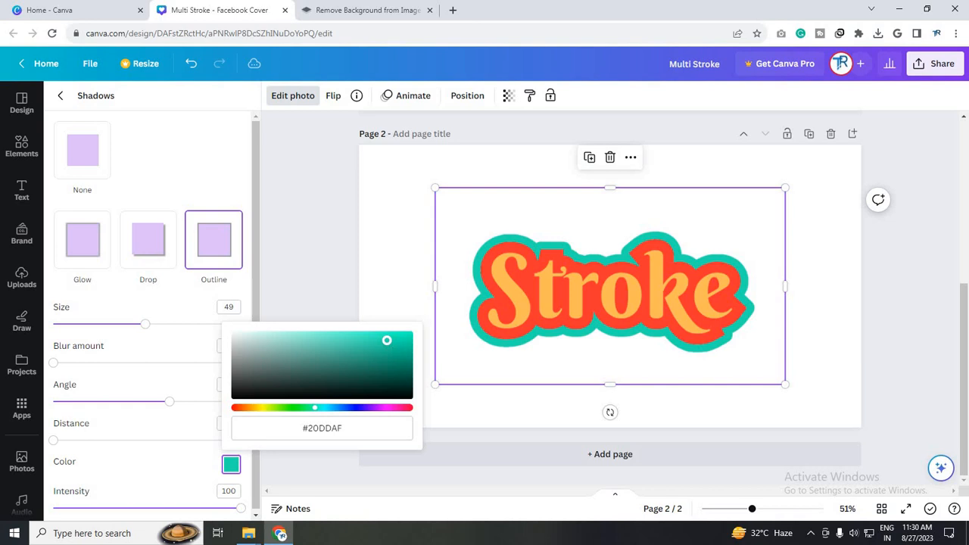
pyautogui.moveTo(387, 341); pyautogui.dragTo(393, 342)
pyautogui.click(836, 314)
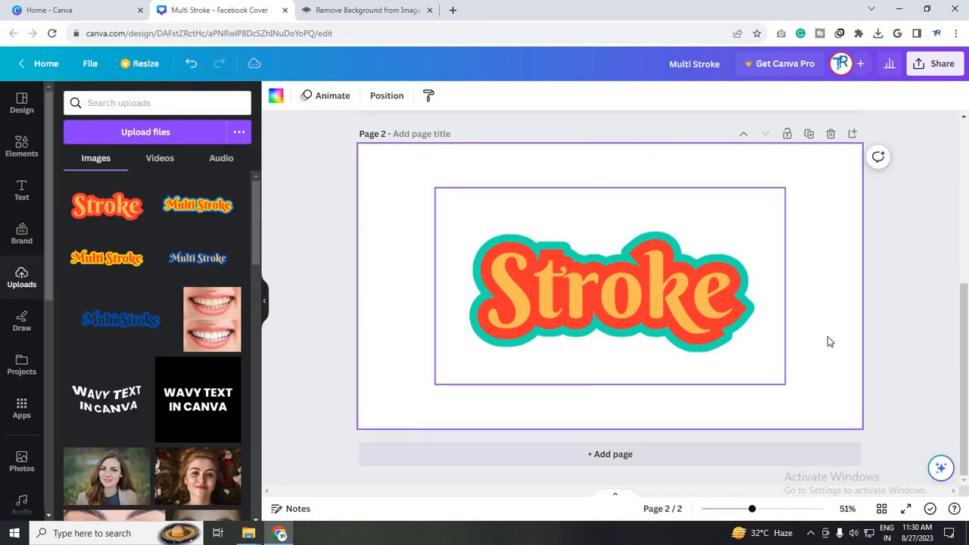
# Enlarge the teal-outlined "Stroke" image so it fills page 2 from corner to corner
pyautogui.click(772, 293)
pyautogui.click(802, 303)
pyautogui.click(502, 298)
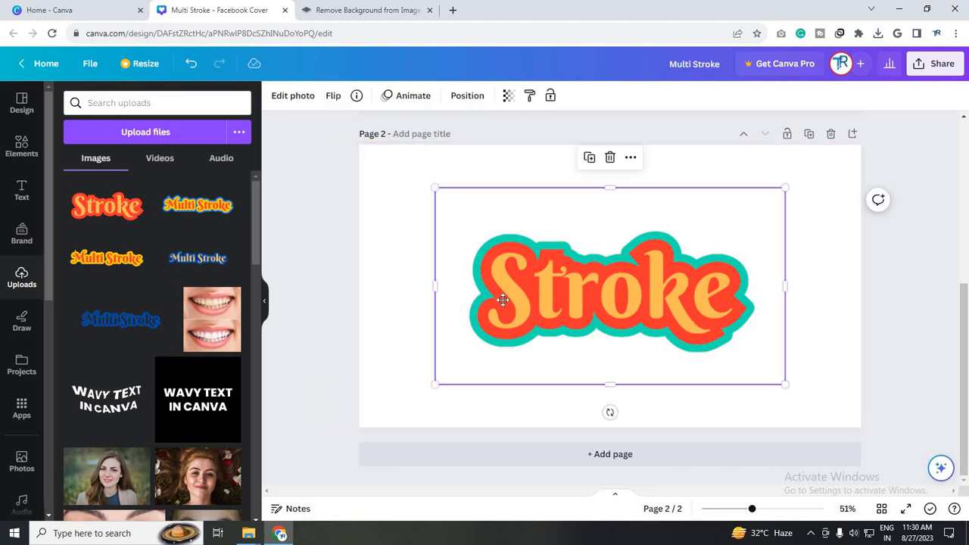
pyautogui.moveTo(502, 298)
pyautogui.mouseDown()
pyautogui.moveTo(542, 296)
pyautogui.moveTo(606, 319)
pyautogui.moveTo(530, 280)
pyautogui.moveTo(530, 262)
pyautogui.mouseUp()
pyautogui.moveTo(710, 342)
pyautogui.mouseDown()
pyautogui.moveTo(845, 426)
pyautogui.moveTo(816, 400)
pyautogui.mouseUp()
# Download all pages of the design as PNG files
pyautogui.click(938, 64)
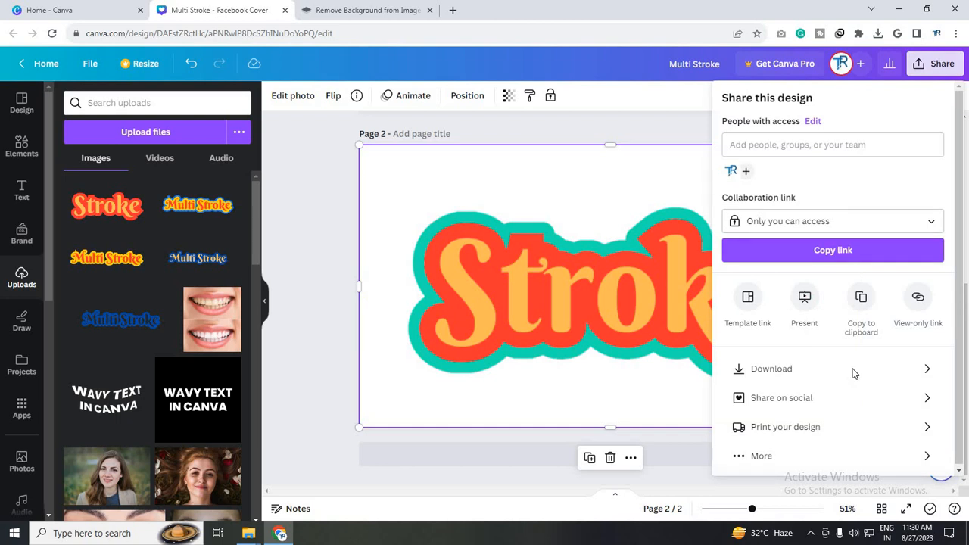
pyautogui.click(853, 371)
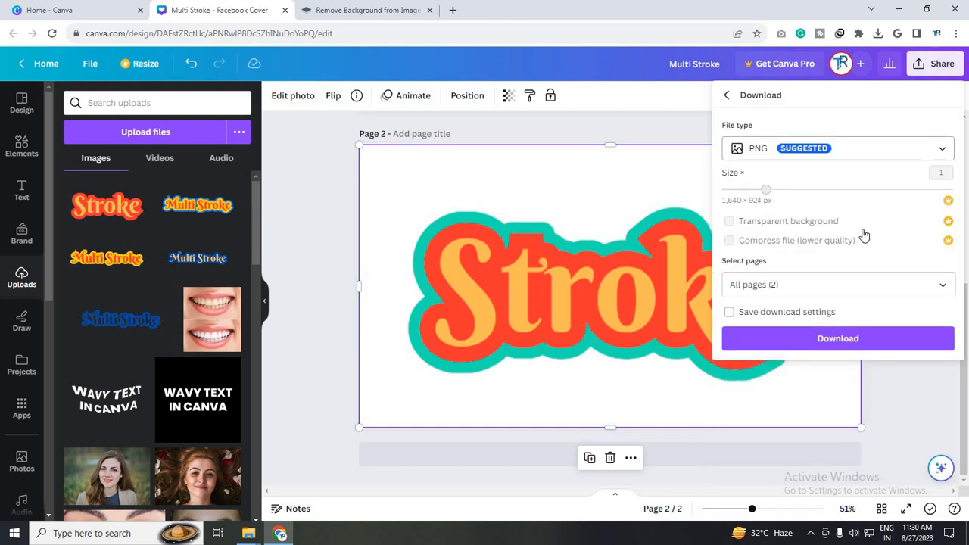
pyautogui.click(863, 155)
pyautogui.click(874, 223)
pyautogui.click(873, 342)
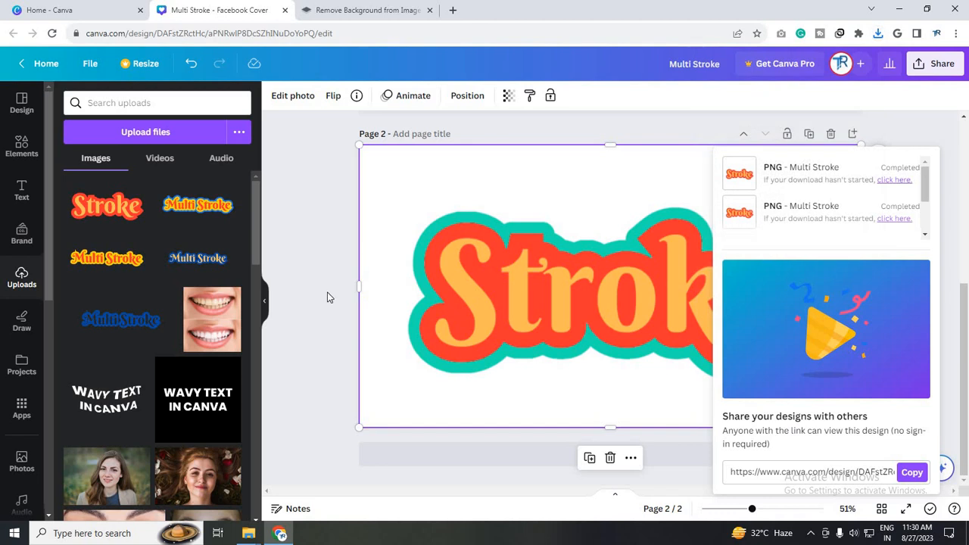
# Switch to File Explorer and extract Multi Stroke (1).zip in the Downloads folder, replacing the existing files of the same name
pyautogui.hotkey('ctrl', 'Tab')
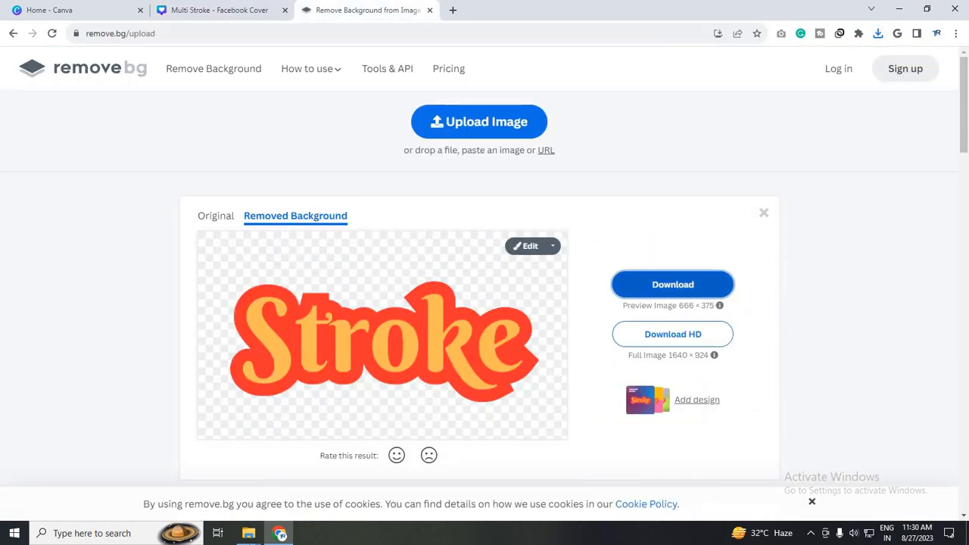
pyautogui.hotkey('alt', 'Tab')
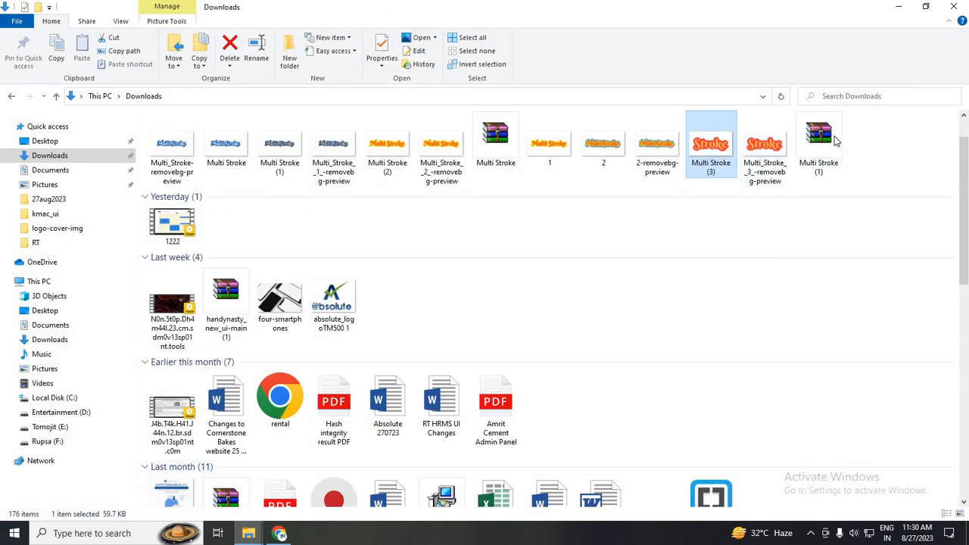
pyautogui.click(836, 141)
pyautogui.hotkey('shift', 'F10')
pyautogui.click(857, 237)
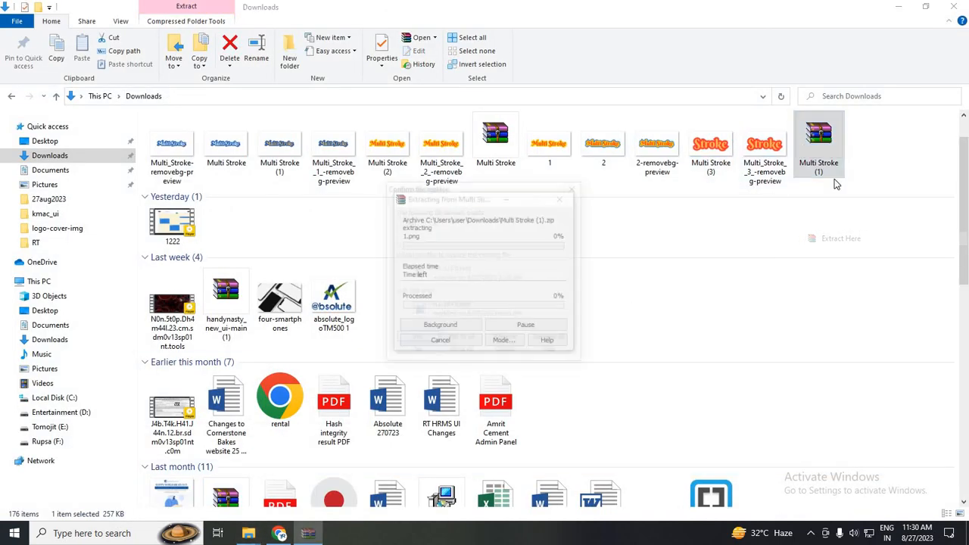
pyautogui.click(469, 340)
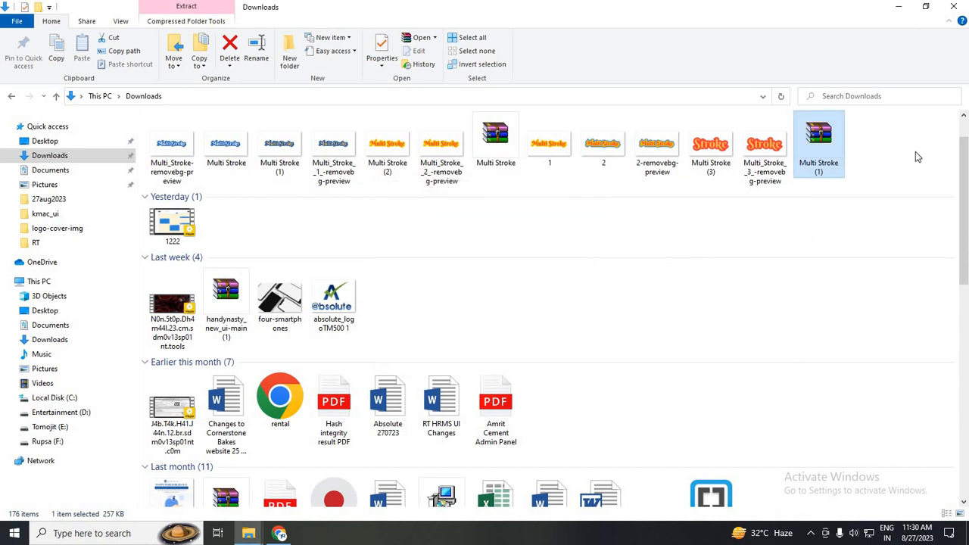
# Upload the extracted image 2 from Downloads to remove.bg and download its background-removed preview image
pyautogui.click(818, 151)
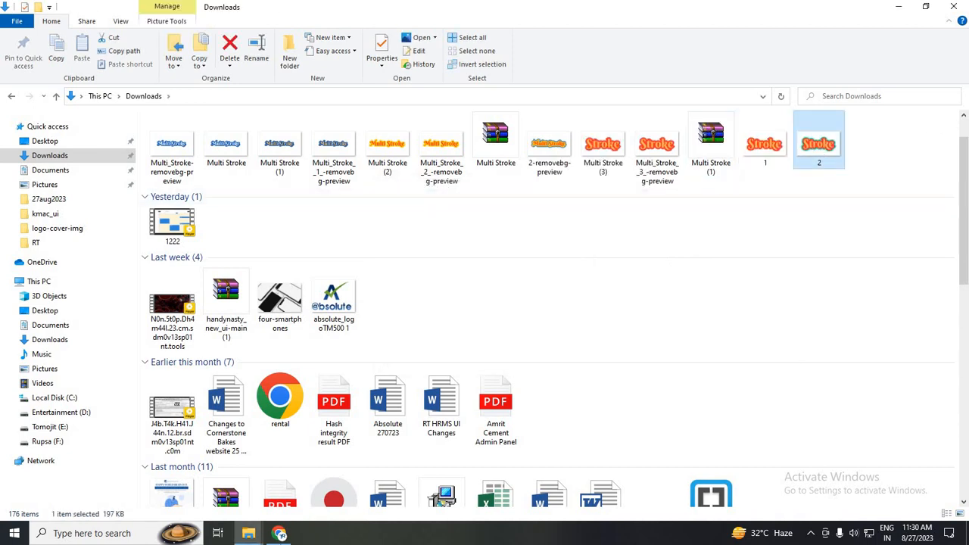
pyautogui.moveTo(819, 144); pyautogui.dragTo(599, 318)
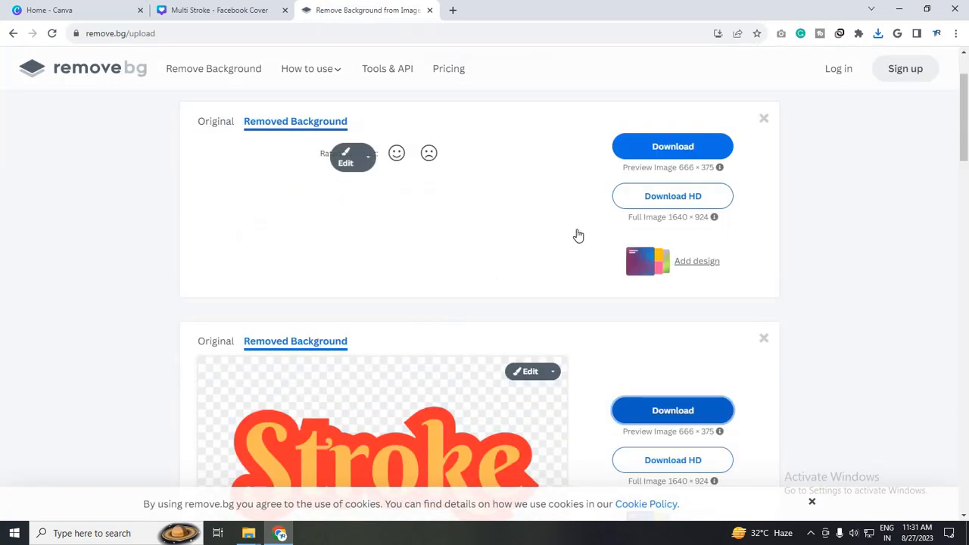
pyautogui.scroll(2, 670, 286)
pyautogui.click(670, 286)
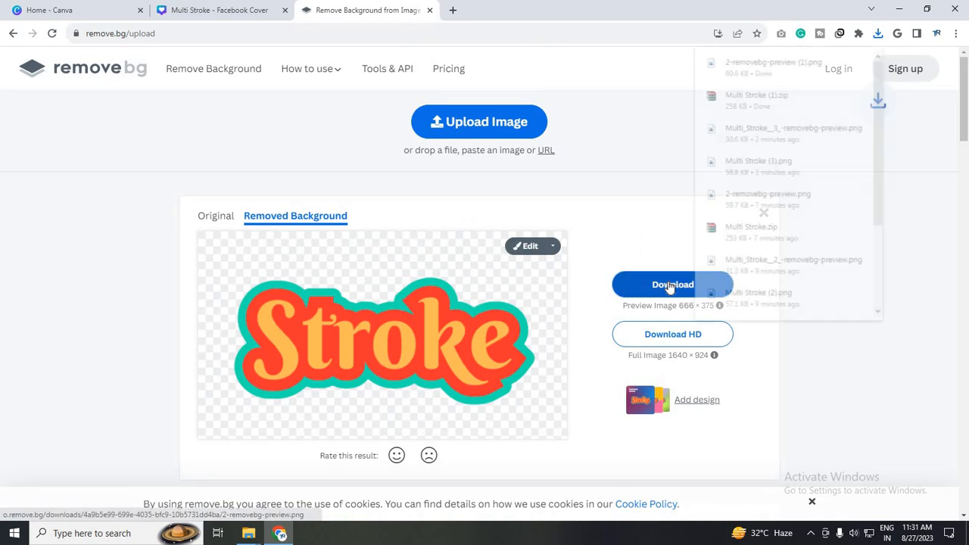
# Upload 2-removebg-preview (1).png to Canva and place it enlarged and centred on a new third page
pyautogui.moveTo(775, 65)
pyautogui.mouseDown()
pyautogui.moveTo(220, 15)
pyautogui.moveTo(217, 74)
pyautogui.moveTo(135, 268)
pyautogui.mouseUp()
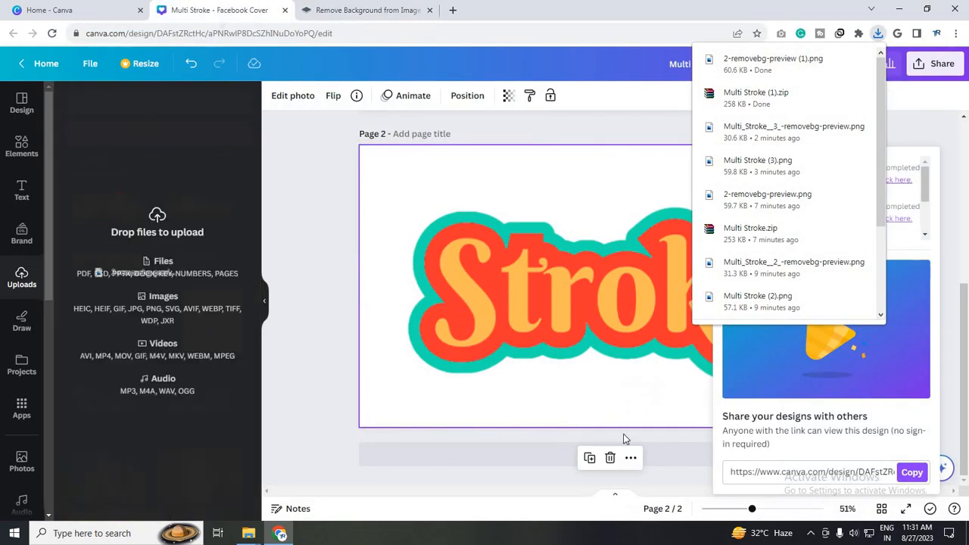
pyautogui.click(657, 458)
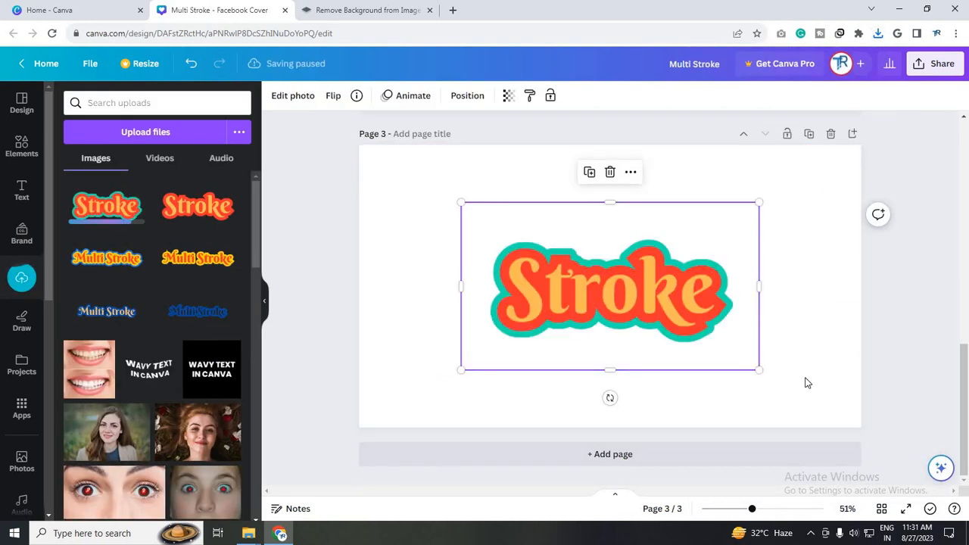
pyautogui.moveTo(764, 370); pyautogui.dragTo(760, 369)
pyautogui.moveTo(755, 370); pyautogui.dragTo(841, 418)
pyautogui.moveTo(619, 305)
pyautogui.mouseDown()
pyautogui.moveTo(603, 294)
pyautogui.moveTo(590, 309)
pyautogui.moveTo(604, 298)
pyautogui.moveTo(594, 297)
pyautogui.mouseUp()
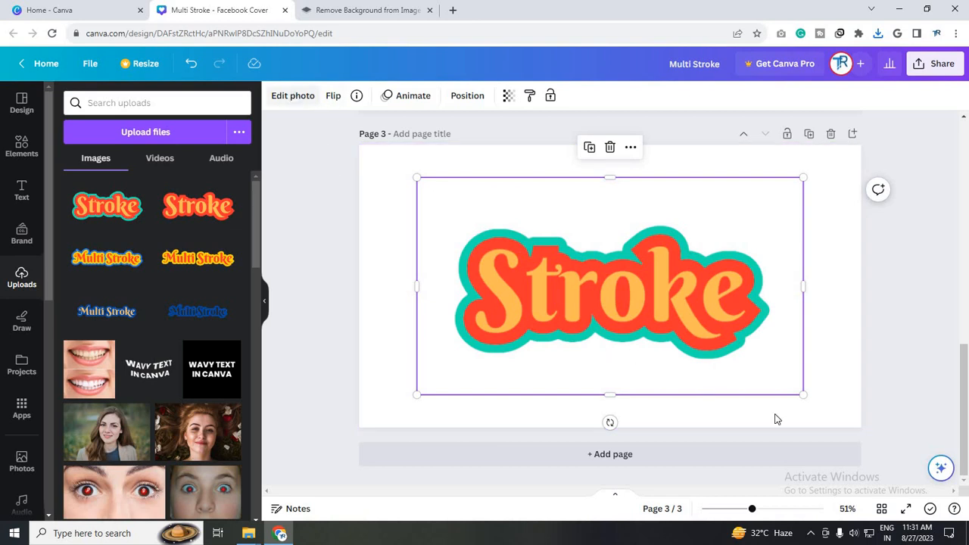
pyautogui.scroll(3, 636, 352)
pyautogui.scroll(-3, 623, 280)
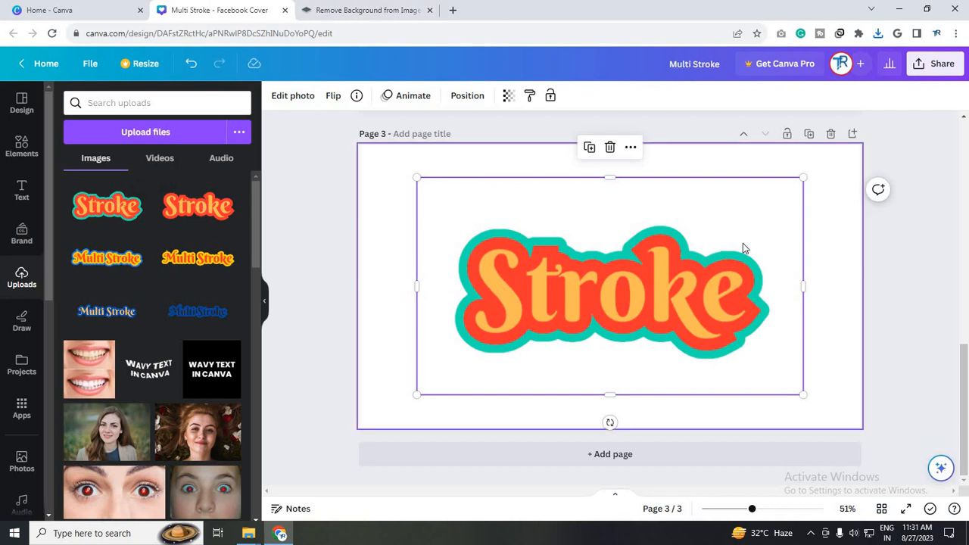
# Apply an Outline shadow effect to the "Stroke" image on page 3 and set its size to 48
pyautogui.click(22, 145)
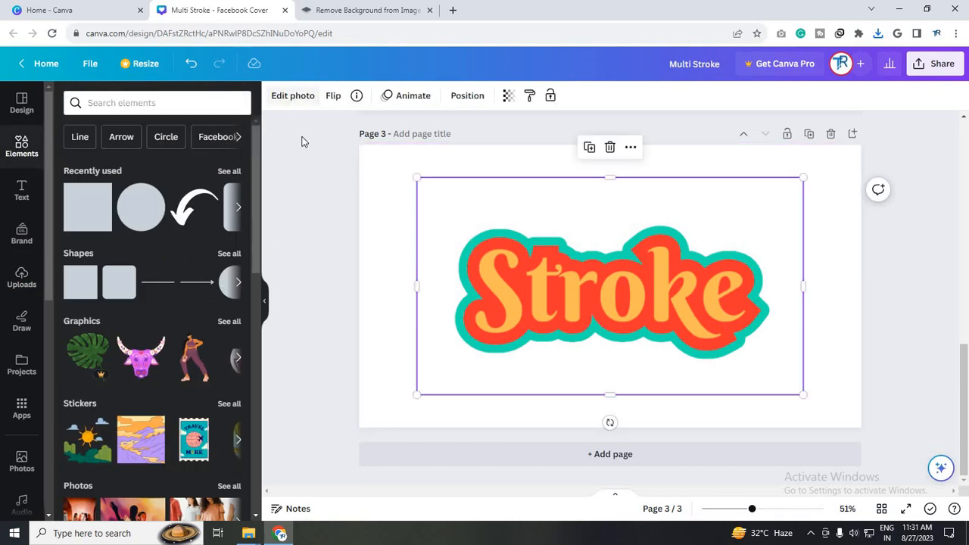
pyautogui.click(296, 96)
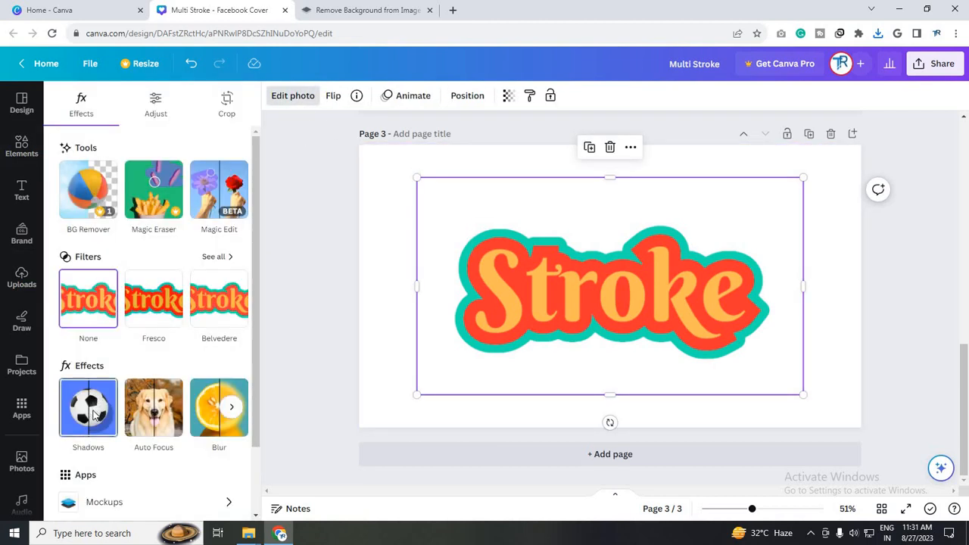
pyautogui.click(94, 413)
pyautogui.click(211, 241)
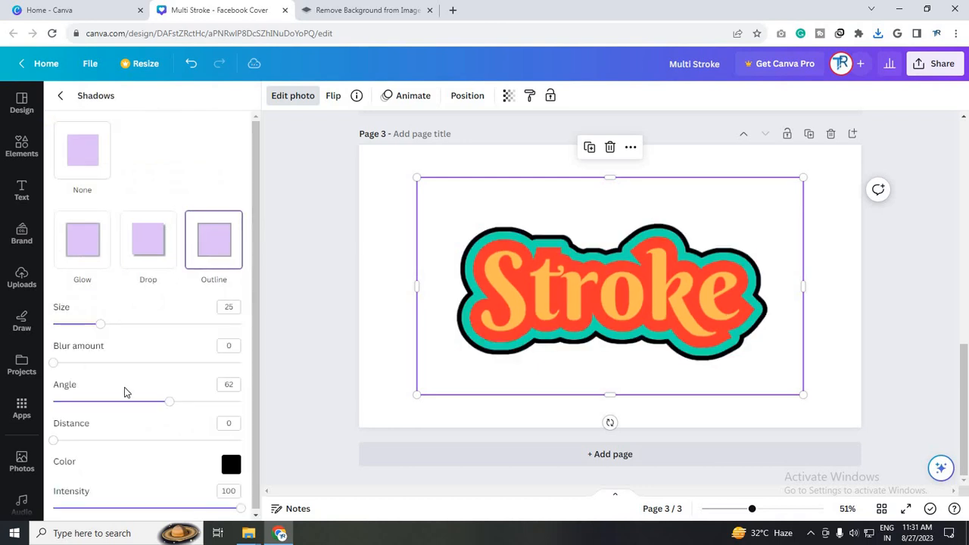
pyautogui.moveTo(120, 325); pyautogui.dragTo(146, 326)
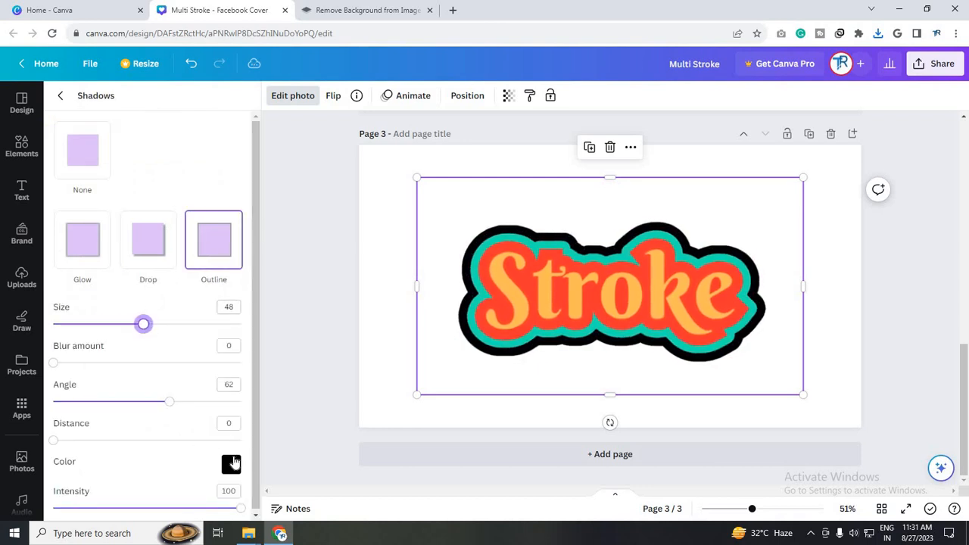
# Set the page 3 image's outline colour to blue, #2643DD
pyautogui.click(233, 464)
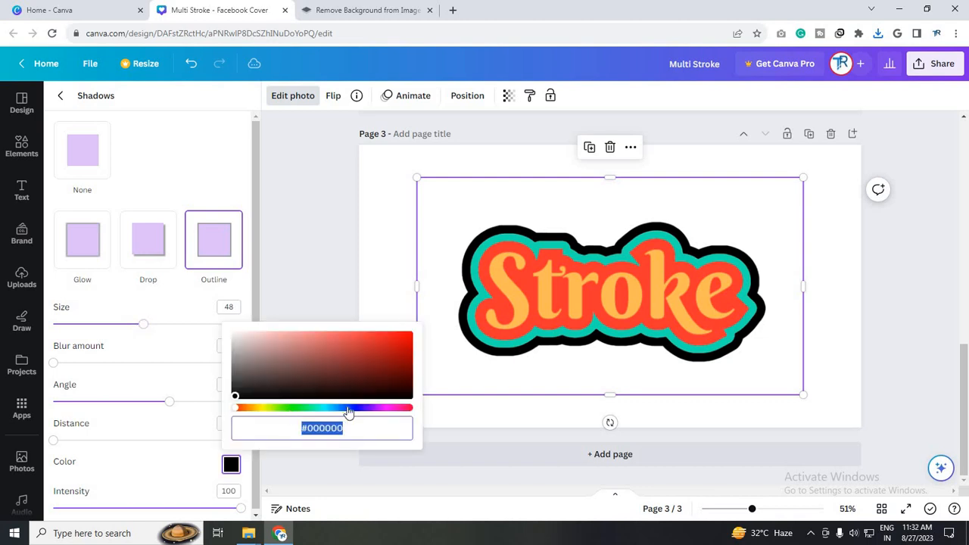
pyautogui.click(347, 409)
pyautogui.click(389, 343)
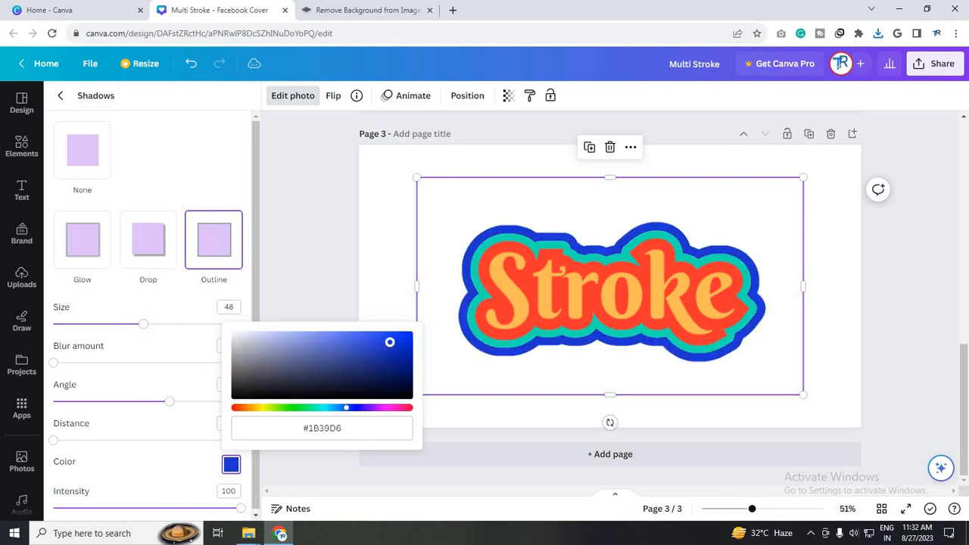
pyautogui.moveTo(386, 346); pyautogui.dragTo(382, 340)
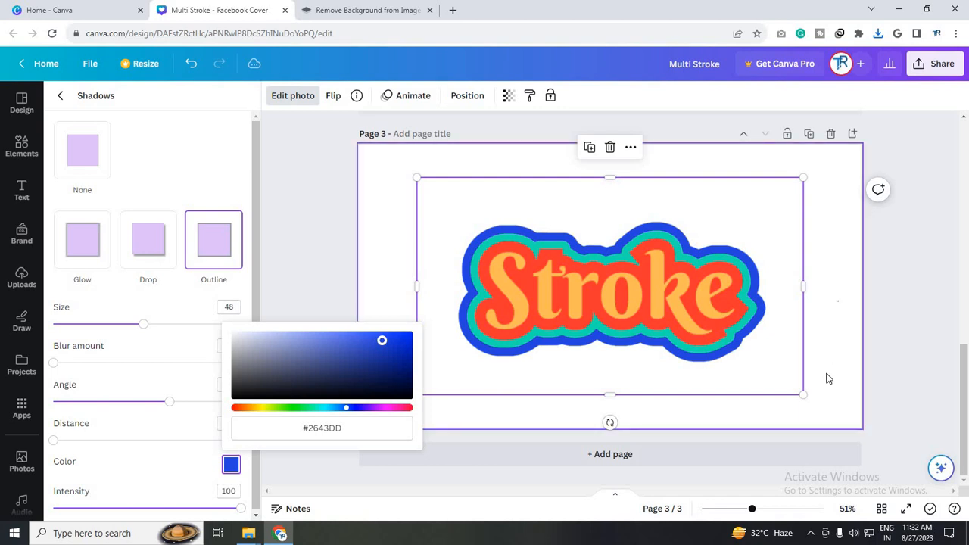
pyautogui.click(828, 407)
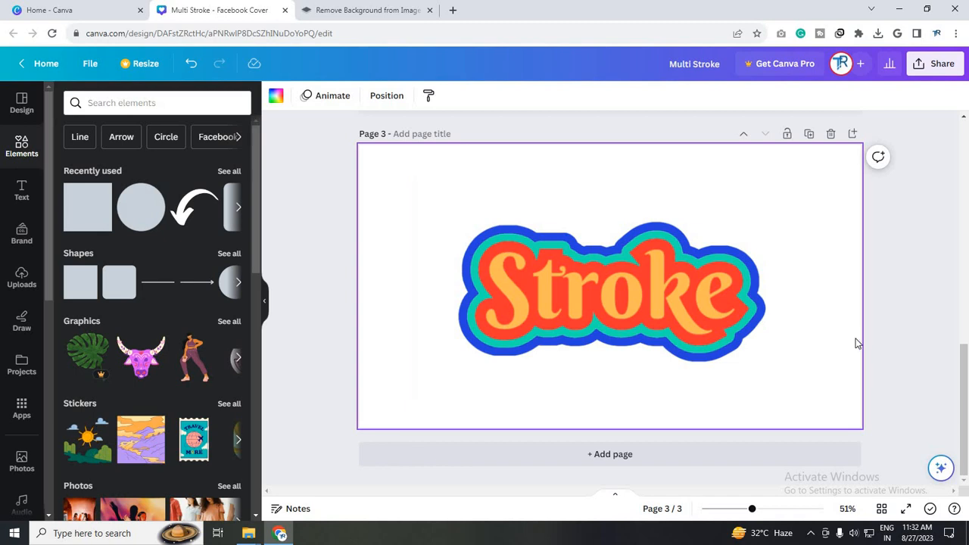
# Enlarge the blue-outlined "Stroke" image to nearly fill page 3, centre it on the page and deselect it
pyautogui.click(802, 388)
pyautogui.moveTo(804, 396); pyautogui.dragTo(912, 457)
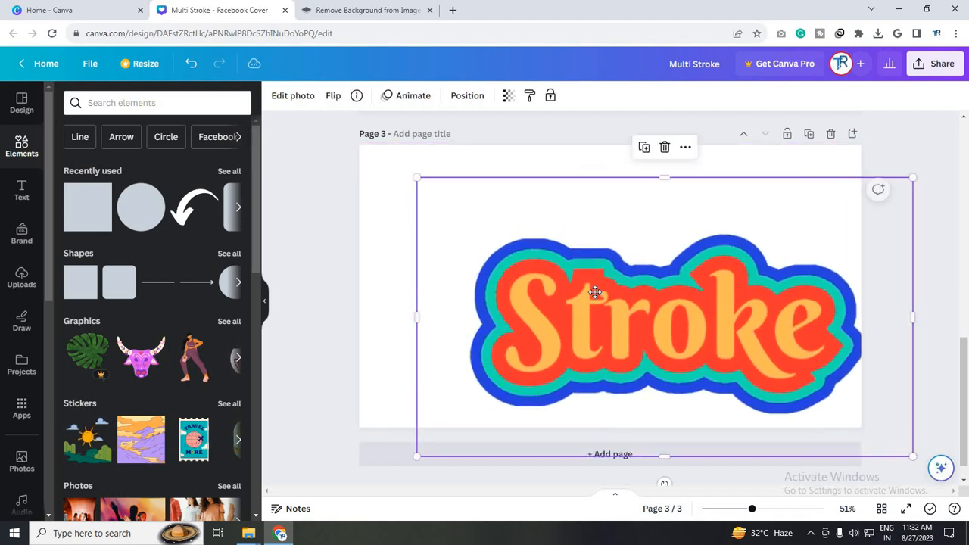
pyautogui.moveTo(595, 292); pyautogui.dragTo(600, 295)
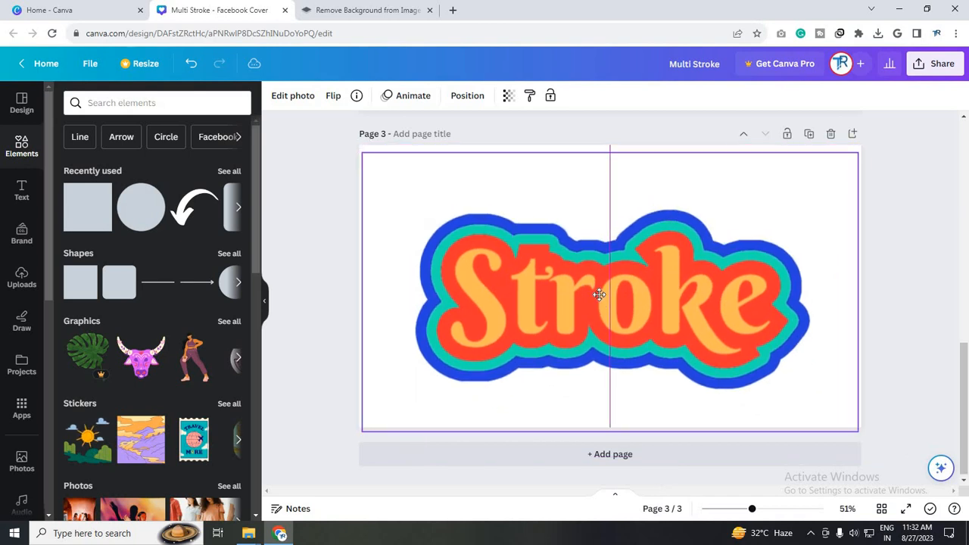
pyautogui.press('Left')
pyautogui.press('Up')
pyautogui.press('Right')
pyautogui.click(896, 373)
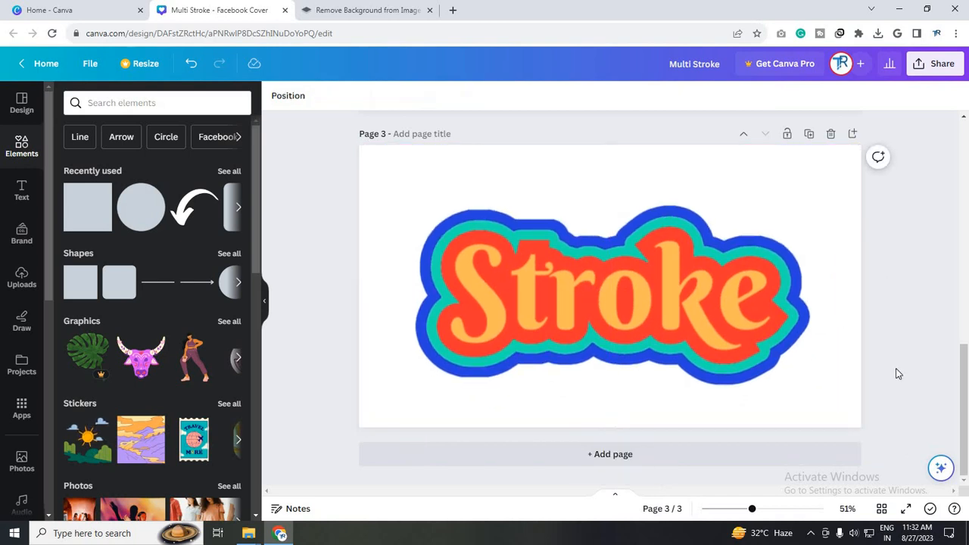
pyautogui.keyDown('ctrl'); pyautogui.scroll(-2, 896, 373); pyautogui.keyUp('ctrl')
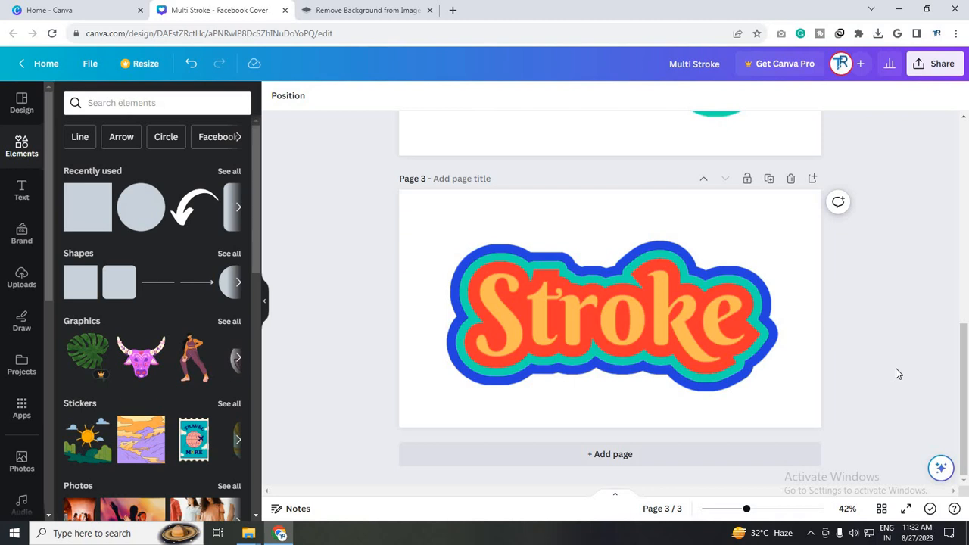